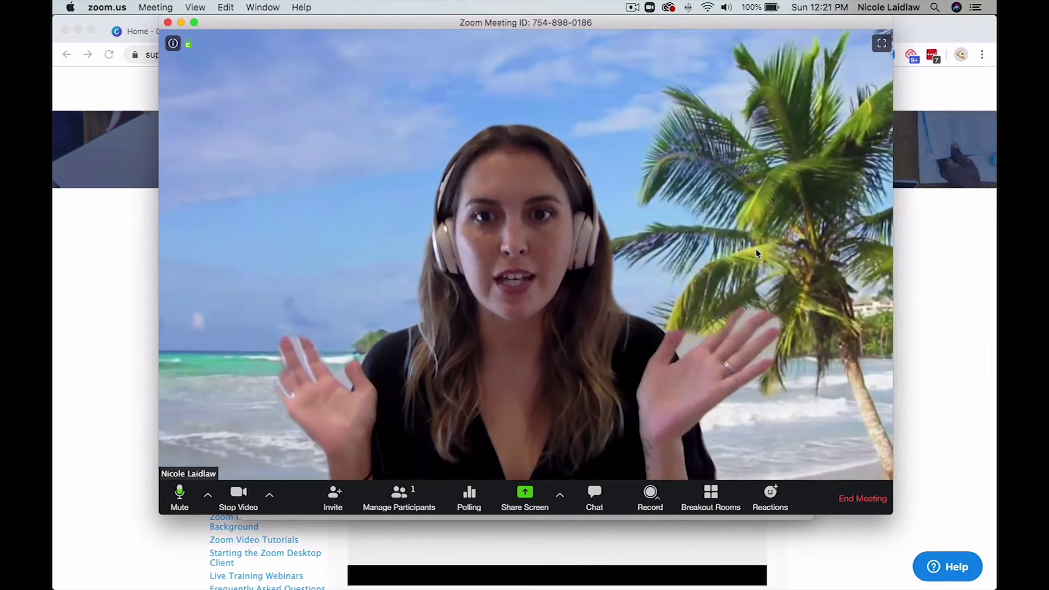
Step: Turn off the virtual background by choosing None, move the settings window clear of the video, and close it
{"action": "left_click", "coordinate": [270, 495]}
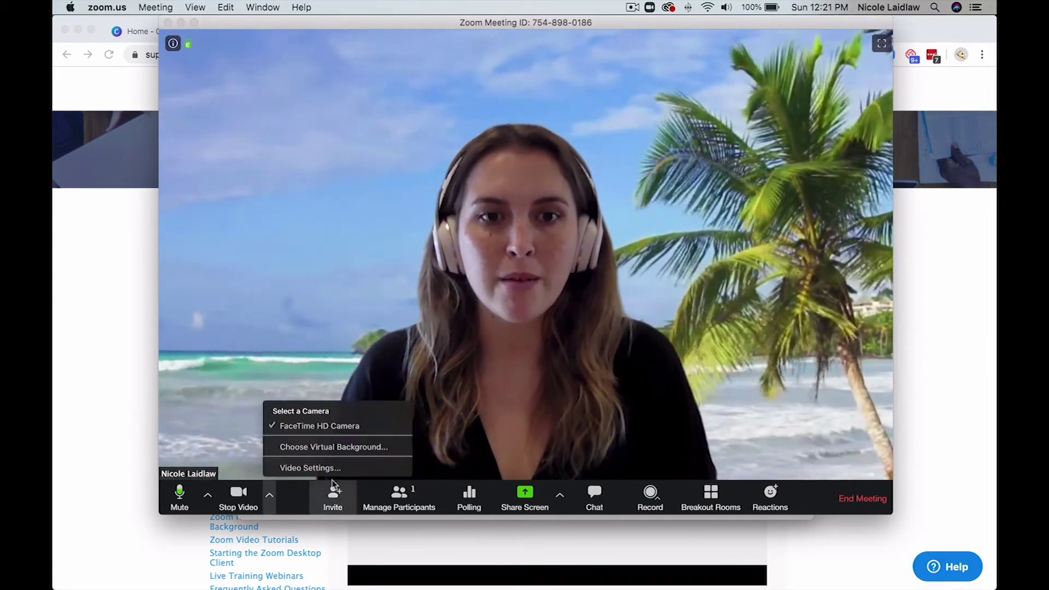
{"action": "left_click", "coordinate": [322, 447]}
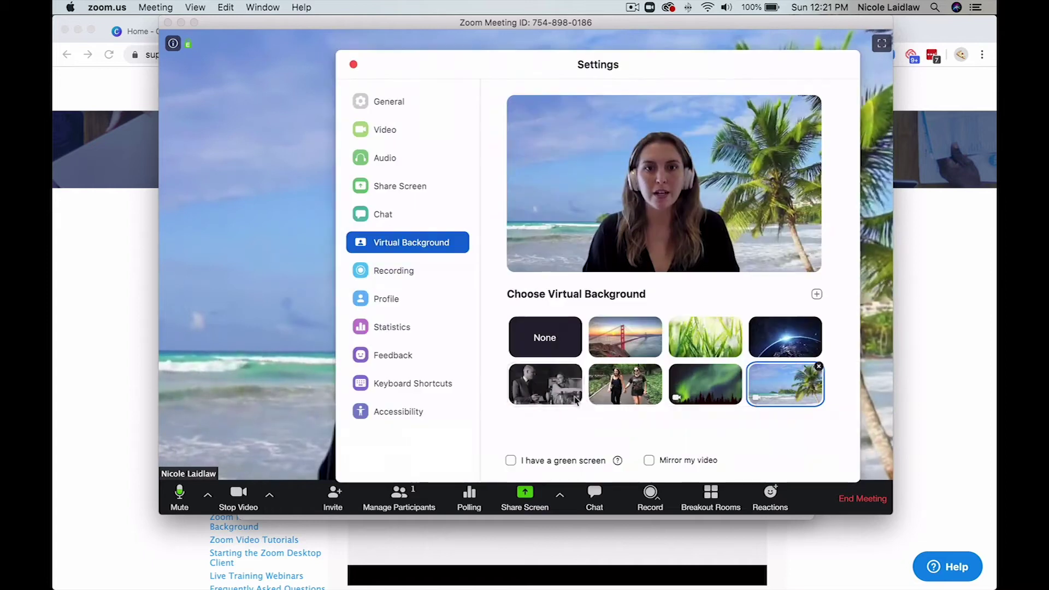
{"action": "left_click", "coordinate": [555, 342]}
{"action": "left_click_drag", "start_coordinate": [677, 68], "coordinate": [905, 510]}
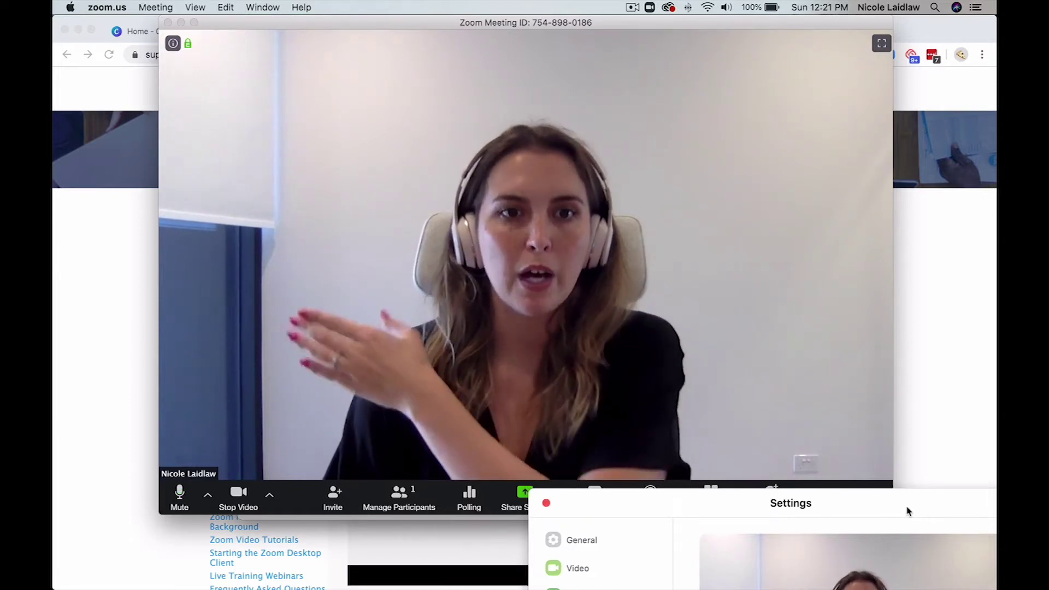
{"action": "left_click_drag", "start_coordinate": [908, 511], "coordinate": [858, 468]}
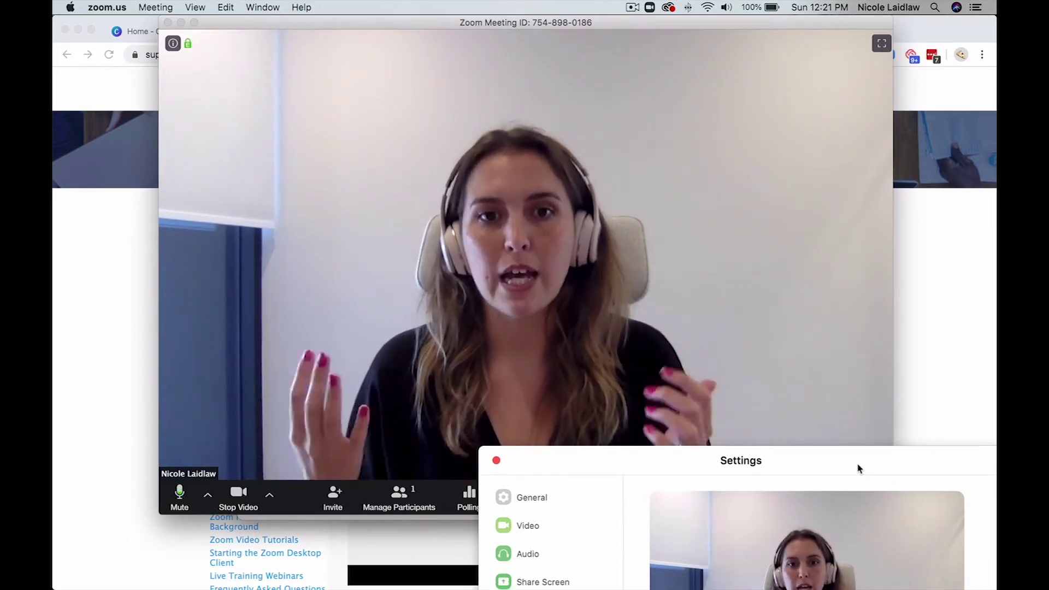
{"action": "left_click_drag", "start_coordinate": [858, 468], "coordinate": [726, 234]}
{"action": "left_click", "coordinate": [363, 226]}
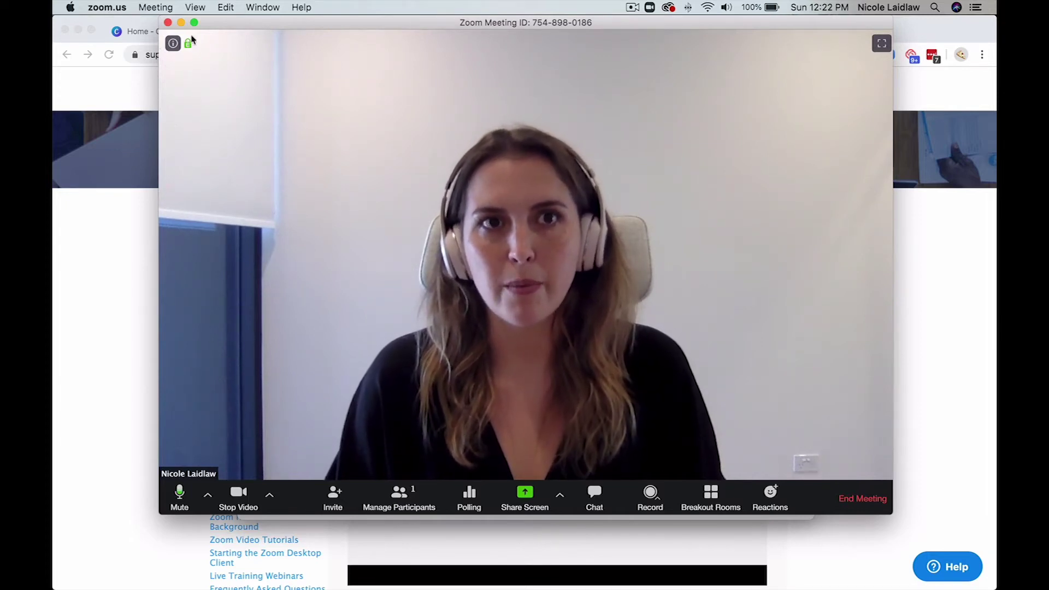
Step: Check whether the meeting client has updates available and dismiss the update notice
{"action": "left_click", "coordinate": [107, 8]}
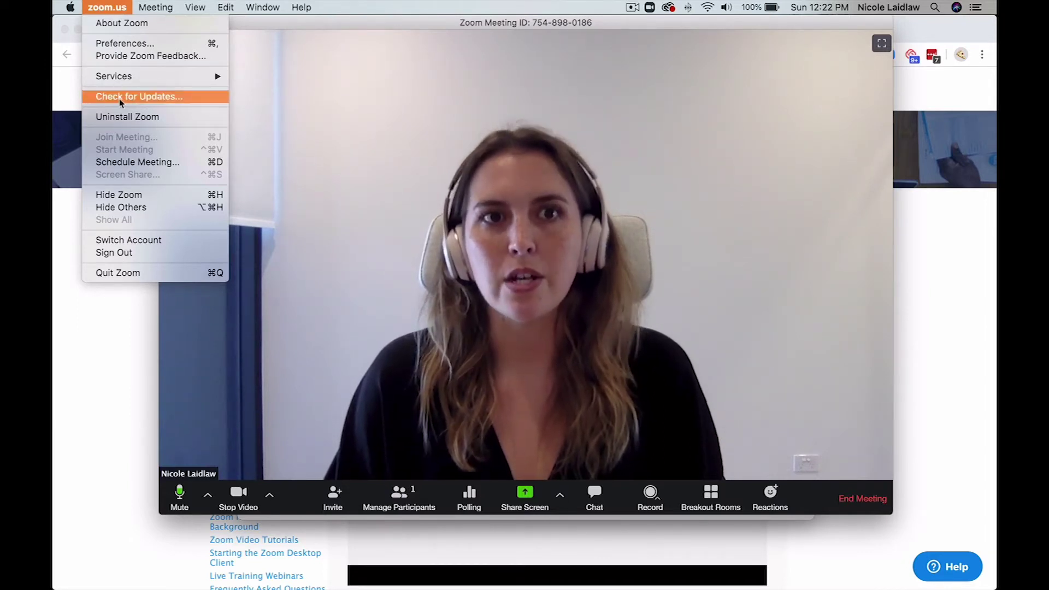
{"action": "left_click", "coordinate": [159, 97]}
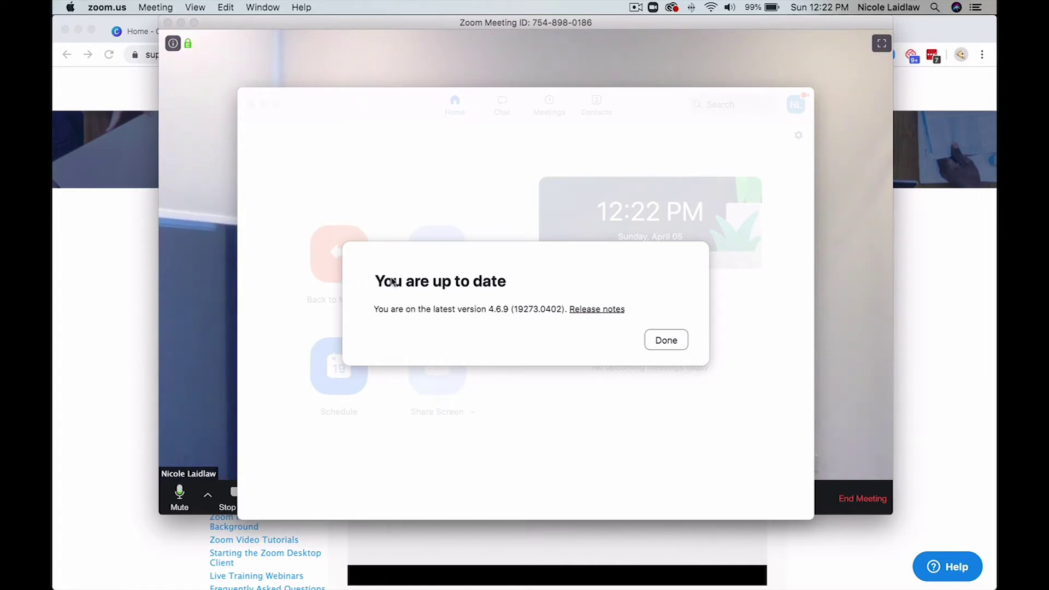
{"action": "left_click", "coordinate": [660, 339]}
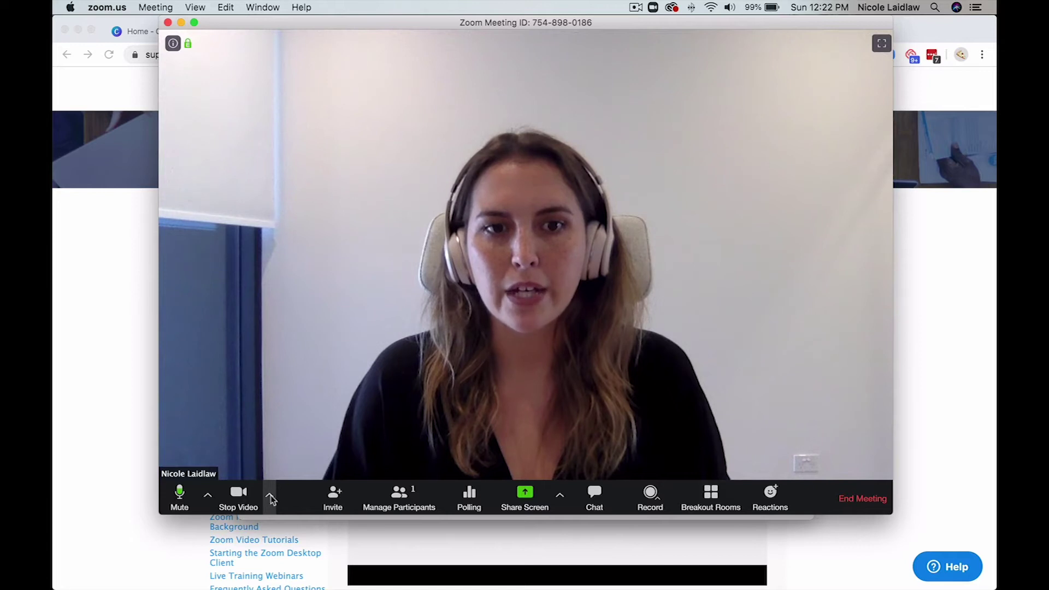
Step: Try the bridge, grass, Earth-from-space and northern lights virtual backgrounds in turn, and select the palm beach video
{"action": "left_click", "coordinate": [270, 496]}
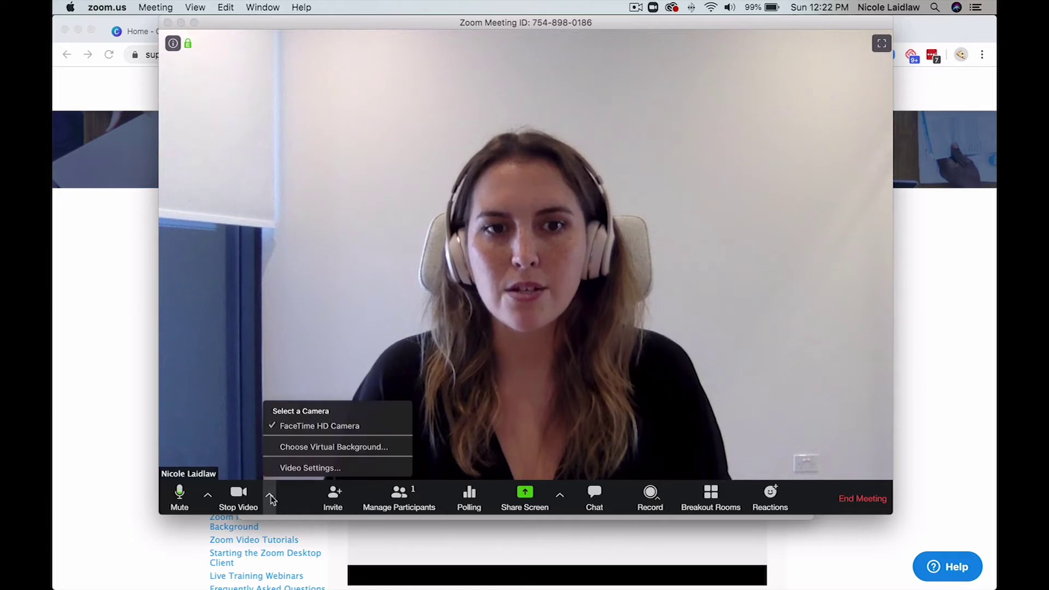
{"action": "left_click", "coordinate": [318, 447]}
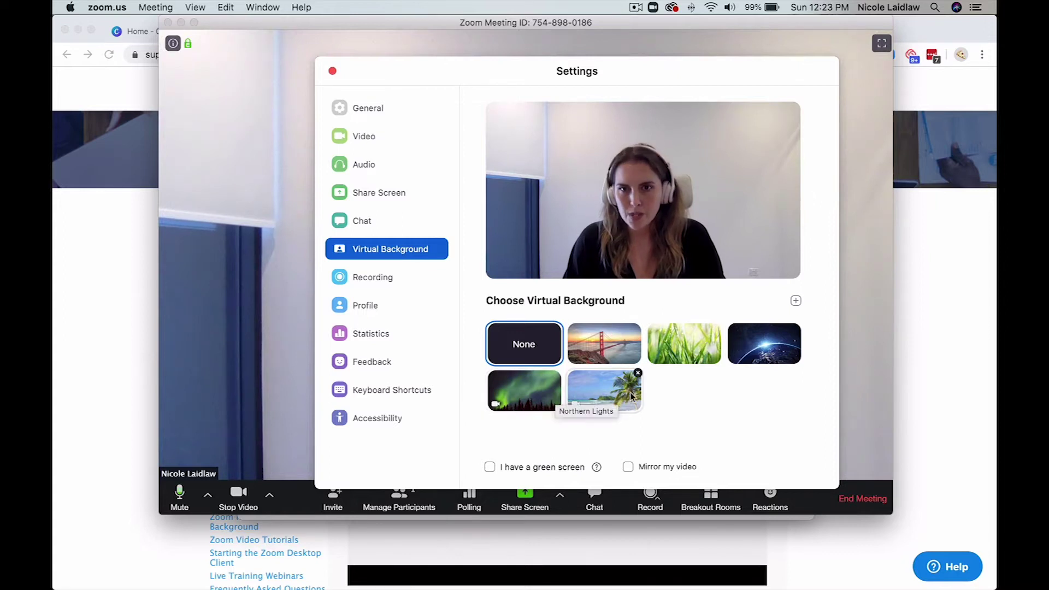
{"action": "left_click", "coordinate": [614, 346]}
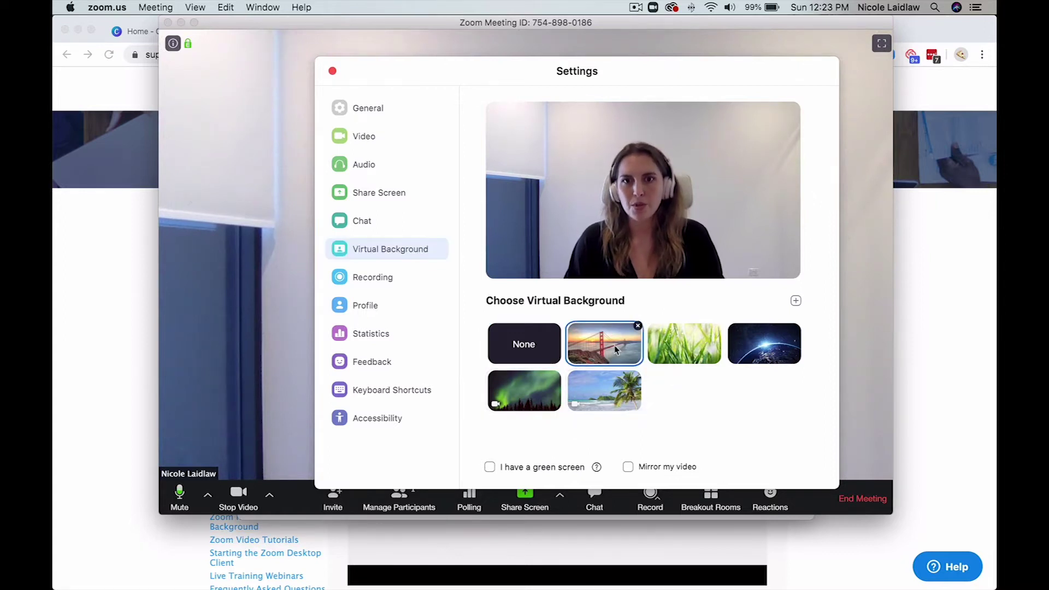
{"action": "left_click", "coordinate": [680, 350]}
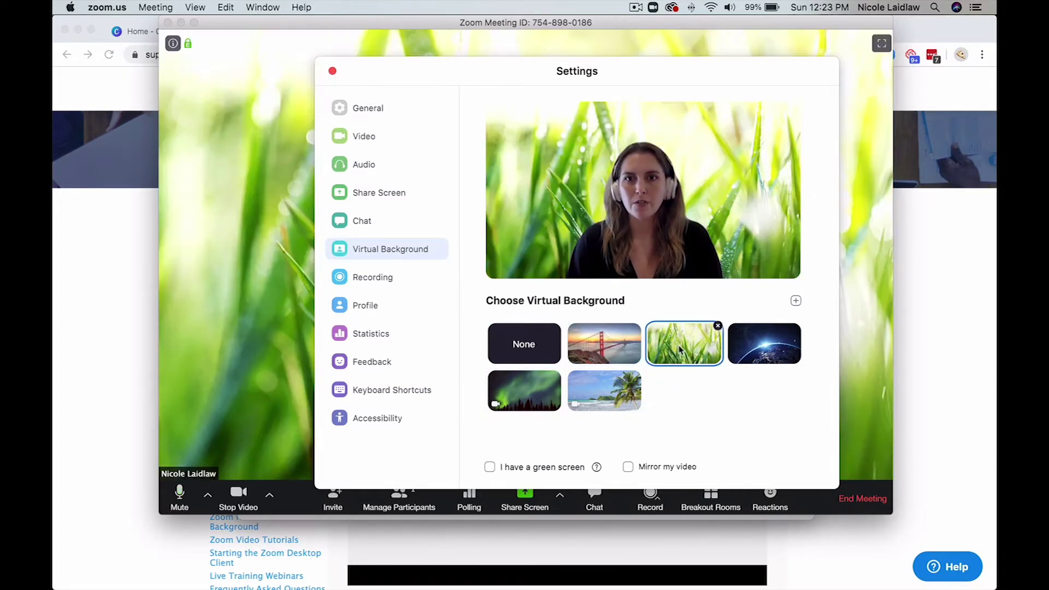
{"action": "left_click", "coordinate": [757, 350]}
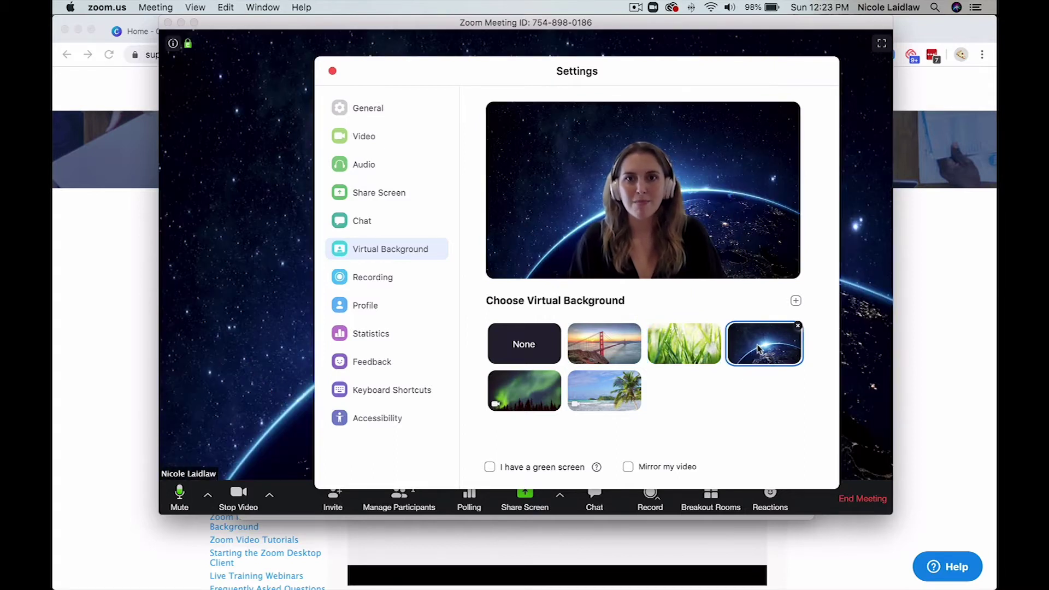
{"action": "left_click", "coordinate": [541, 393]}
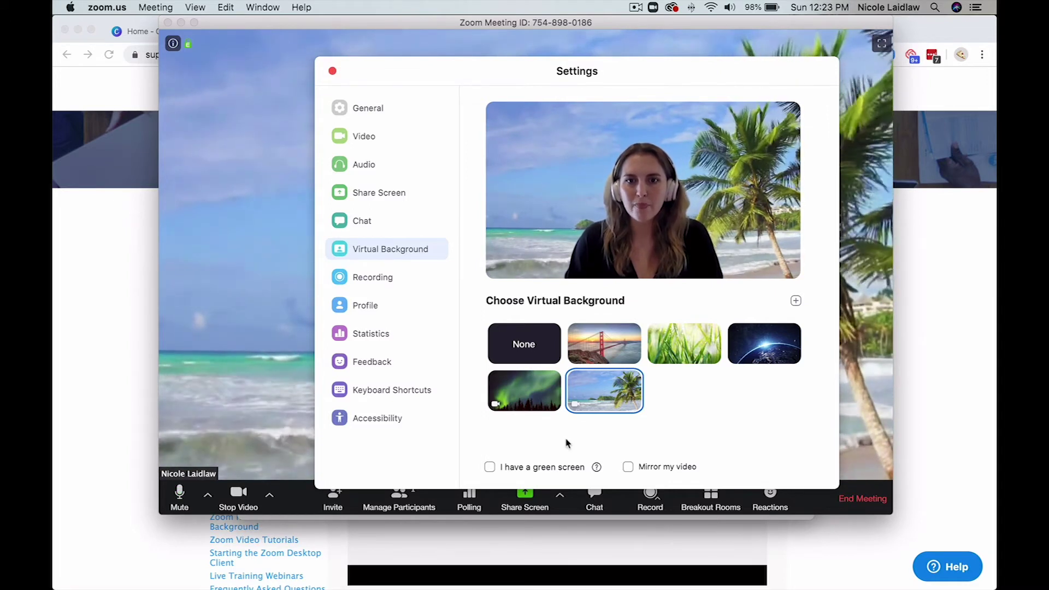
{"action": "mouse_move", "coordinate": [597, 468]}
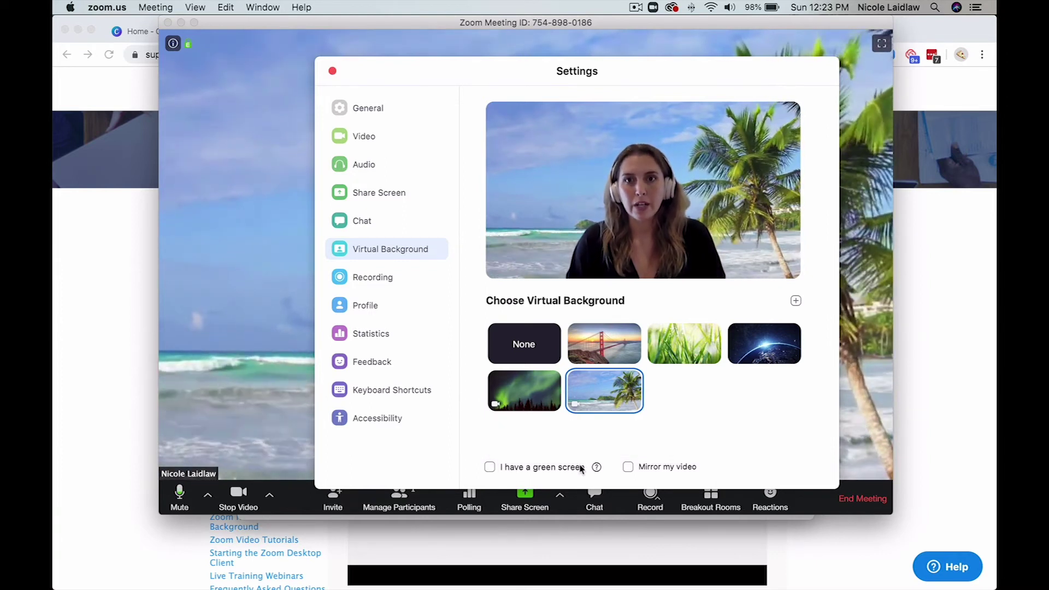
Step: Switch the virtual background to None and back to the palm beach video, and close the settings
{"action": "left_click", "coordinate": [536, 340]}
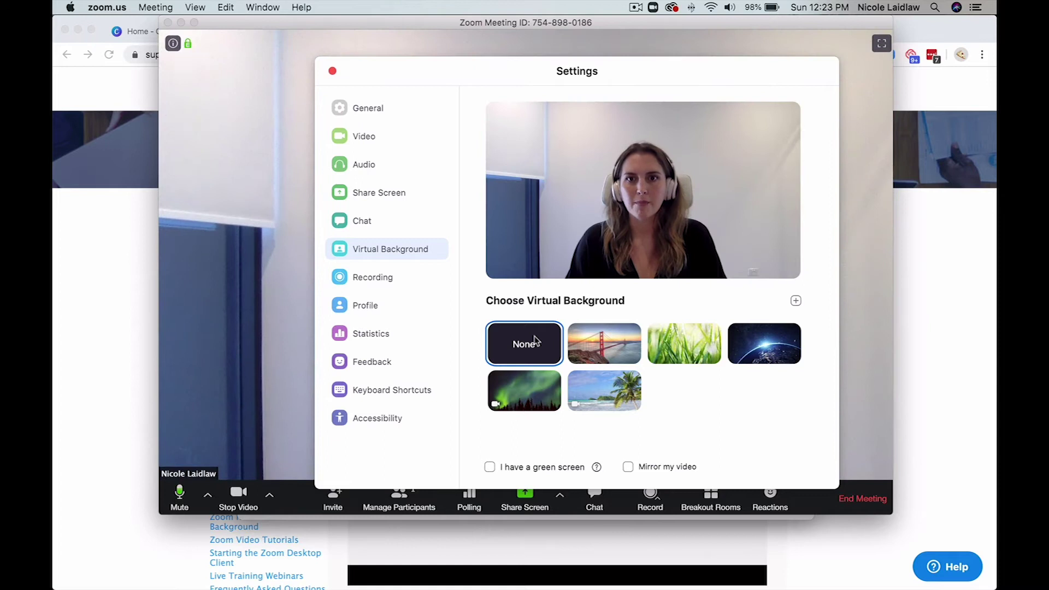
{"action": "left_click", "coordinate": [591, 395]}
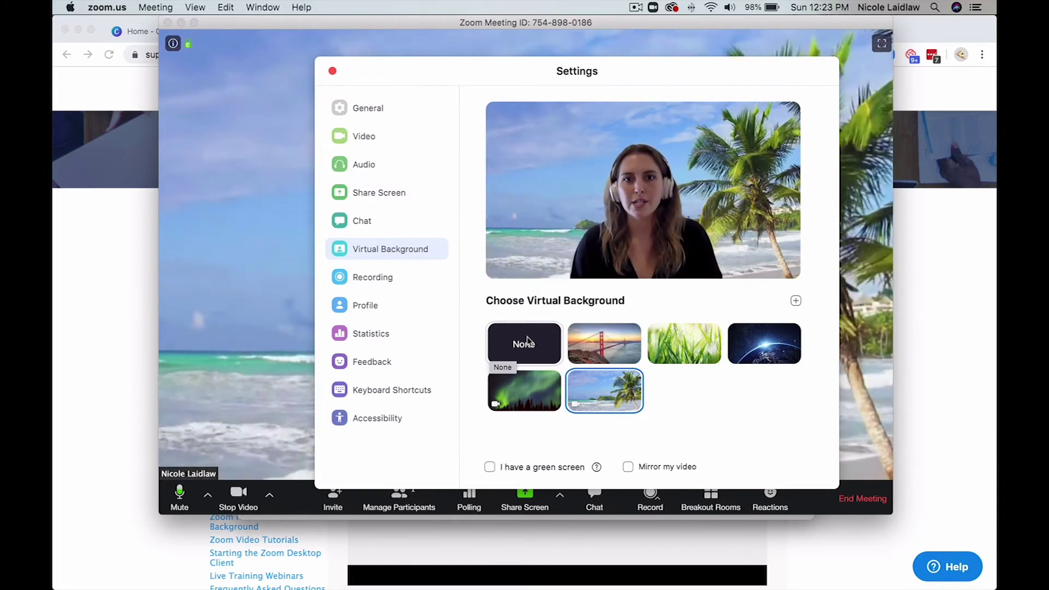
{"action": "left_click", "coordinate": [333, 71]}
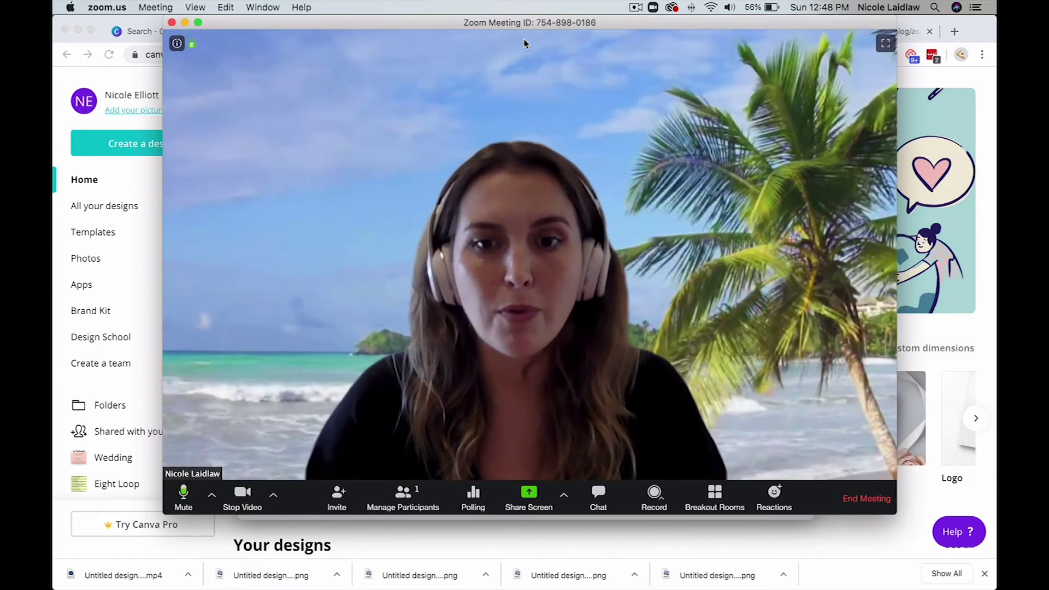
Step: Switch to the Canva home page in Chrome with the downloads bar closed
{"action": "left_click", "coordinate": [984, 575]}
{"action": "left_click", "coordinate": [985, 575]}
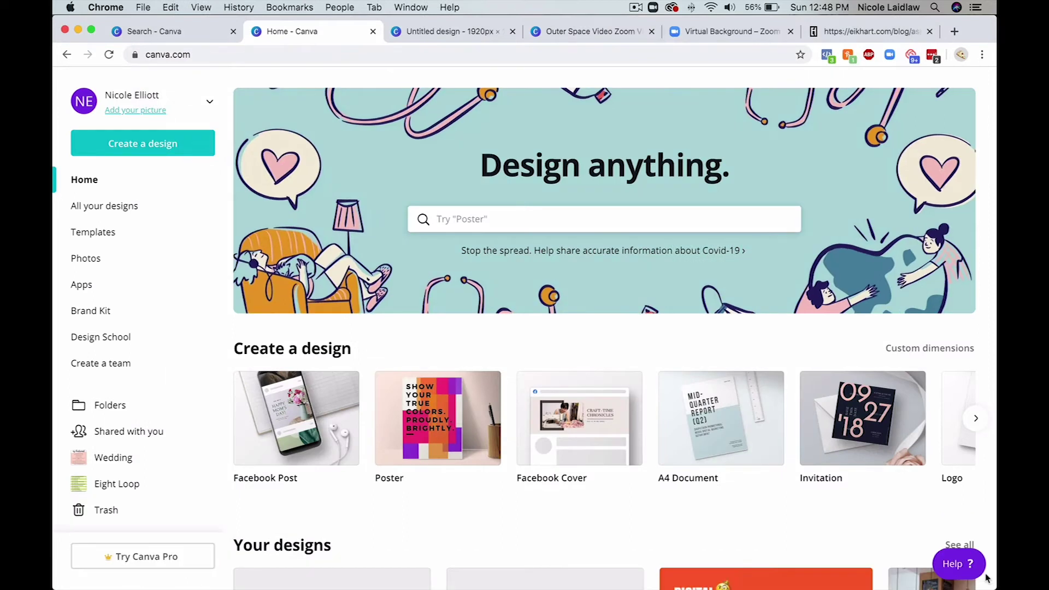
{"action": "key", "text": "super+Tab"}
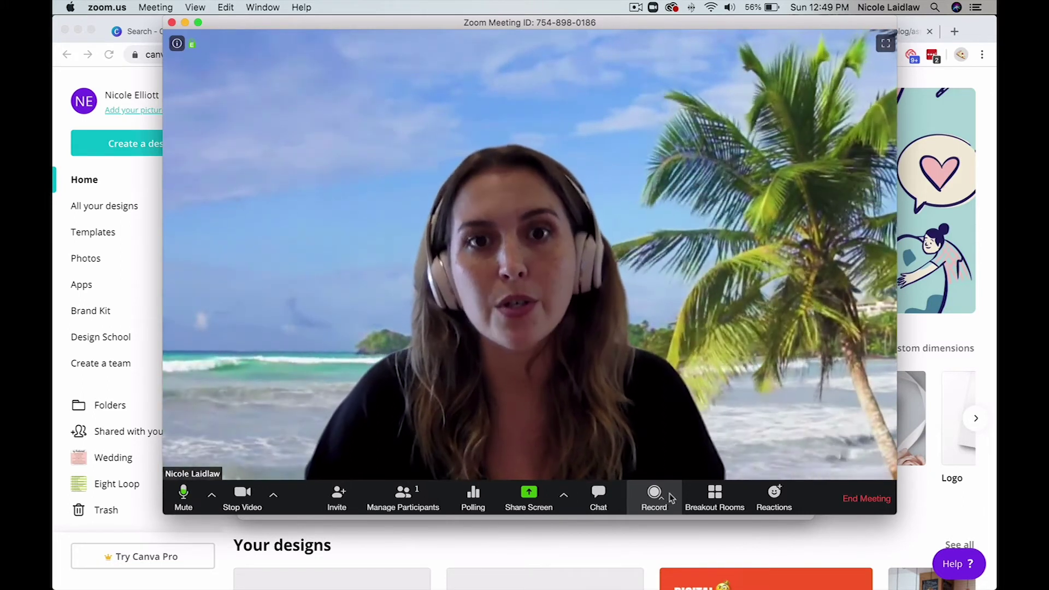
{"action": "left_click", "coordinate": [573, 538]}
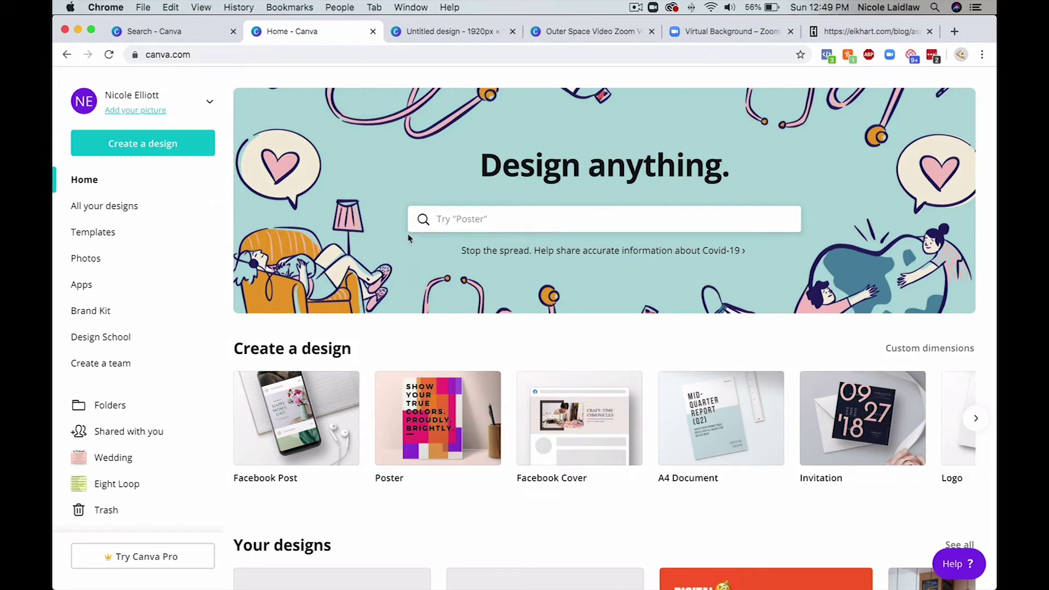
Step: Search Canva for "zoom virtual" and pick the suggested Zoom Virtual Background design type
{"action": "left_click", "coordinate": [559, 225]}
{"action": "type", "text": "zoom virtual"}
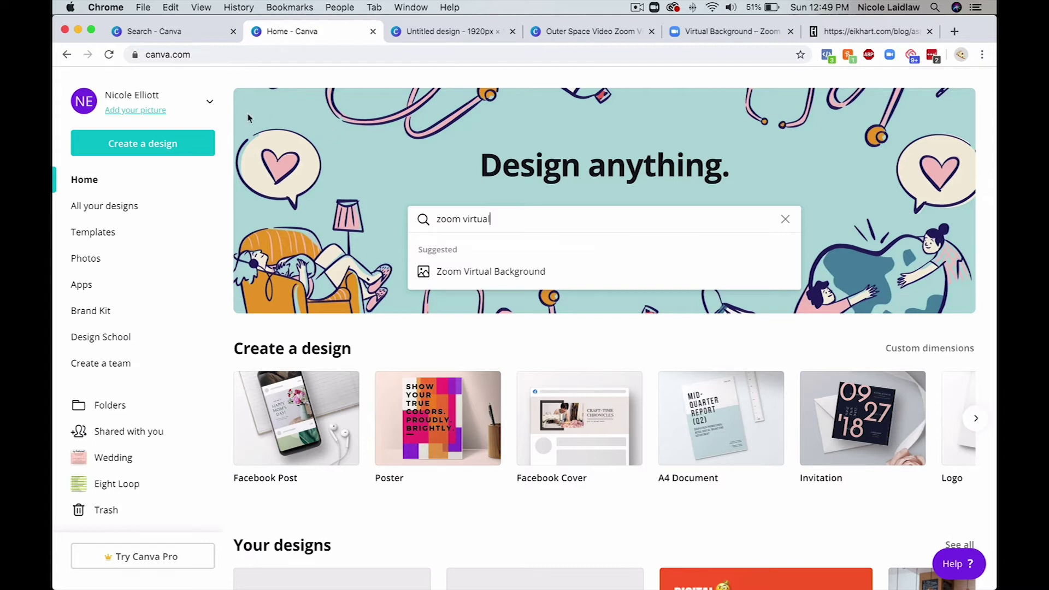
{"action": "left_click", "coordinate": [474, 276]}
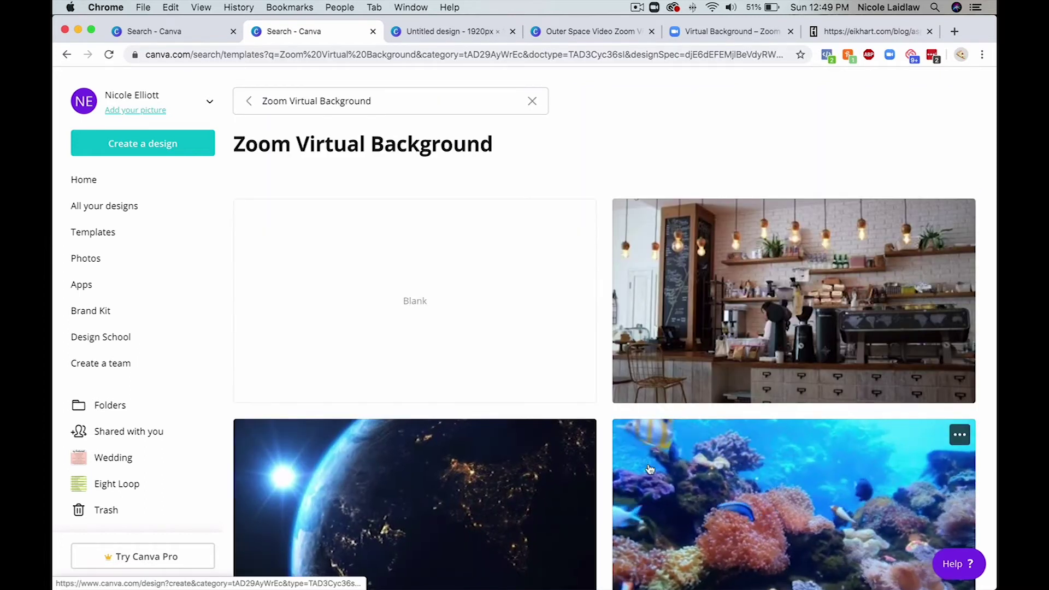
Step: Look through the Zoom Virtual Background templates and open the blank one as a new design
{"action": "scroll", "coordinate": [649, 469], "scroll_direction": "down", "scroll_amount": 3}
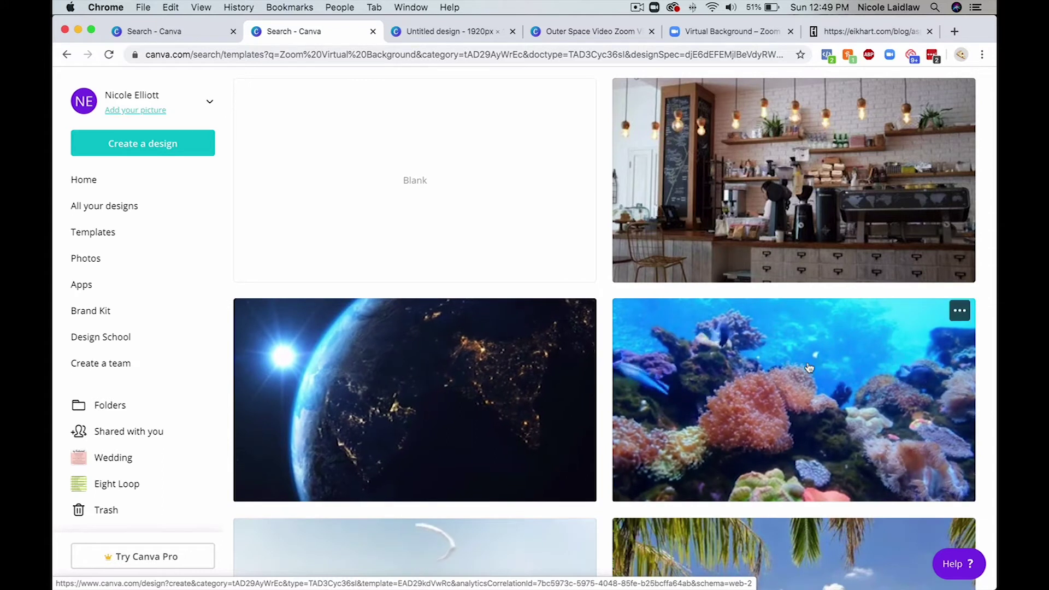
{"action": "scroll", "coordinate": [808, 367], "scroll_direction": "down", "scroll_amount": 3}
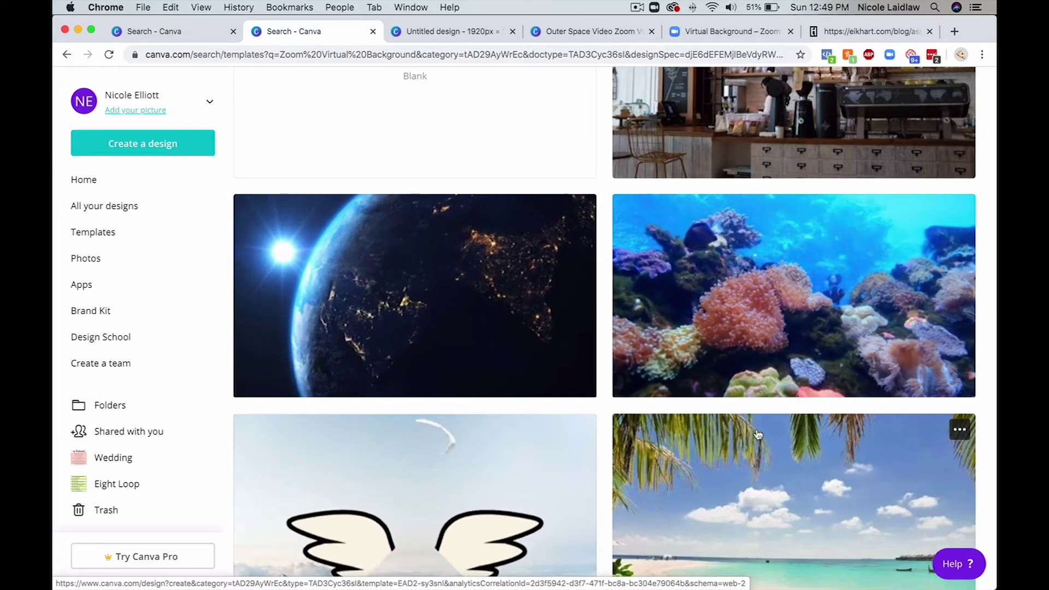
{"action": "scroll", "coordinate": [860, 320], "scroll_direction": "down", "scroll_amount": 4}
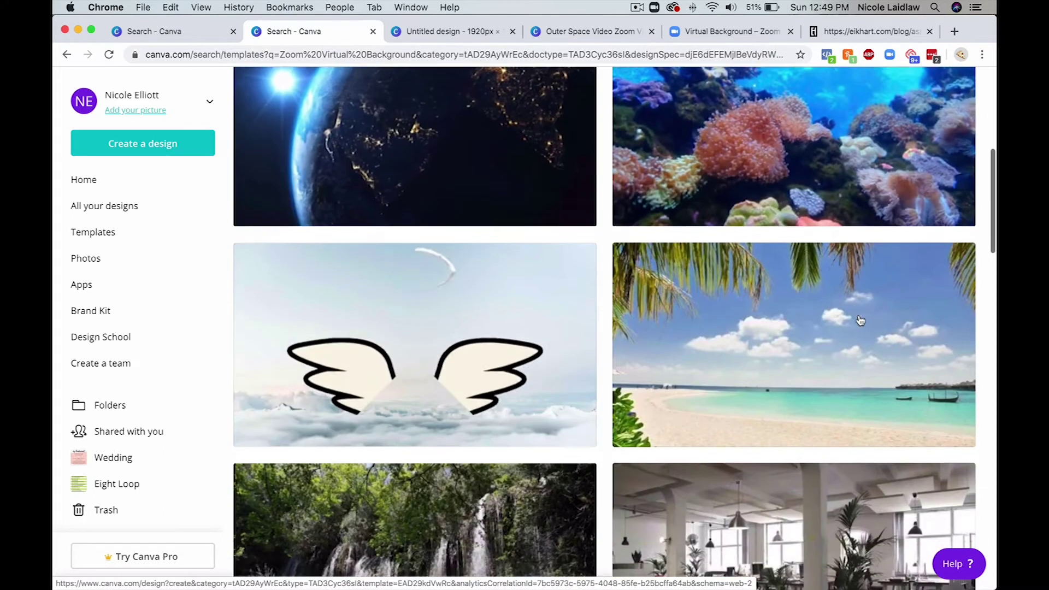
{"action": "scroll", "coordinate": [860, 321], "scroll_direction": "down", "scroll_amount": 8}
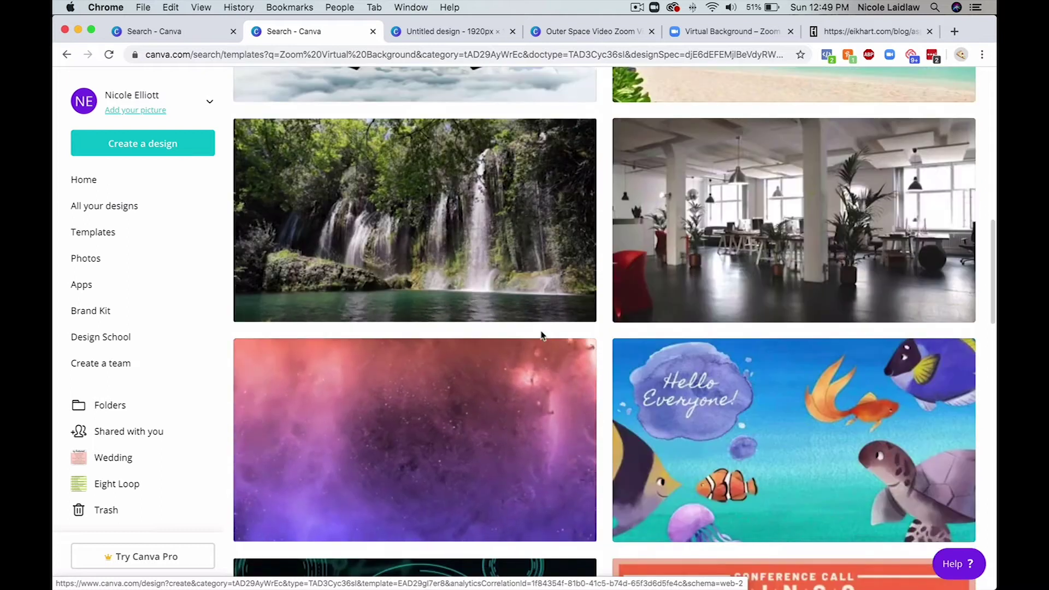
{"action": "scroll", "coordinate": [541, 334], "scroll_direction": "down", "scroll_amount": 2}
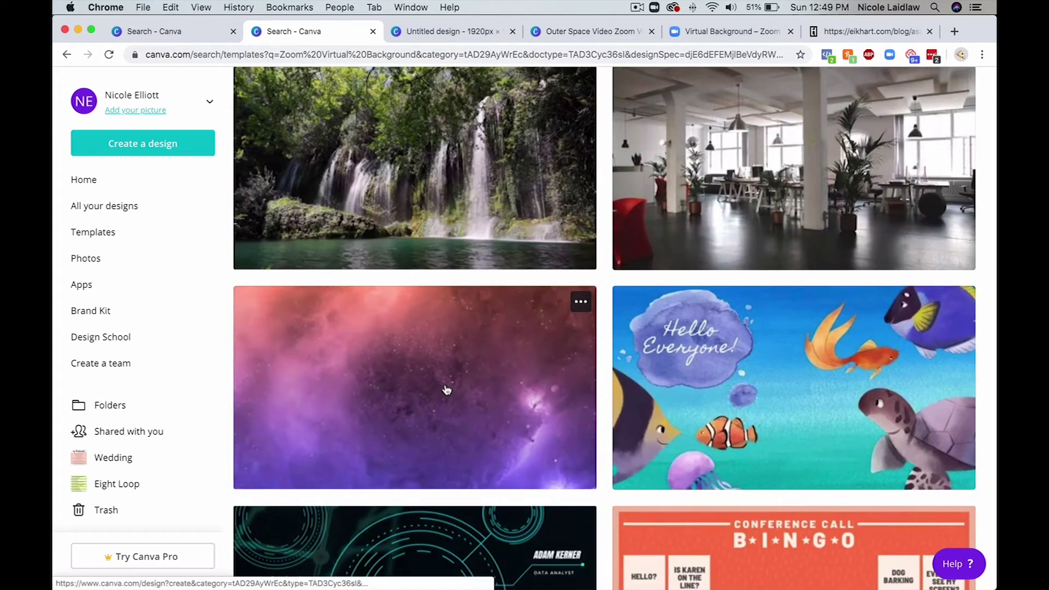
{"action": "scroll", "coordinate": [446, 390], "scroll_direction": "down", "scroll_amount": 2}
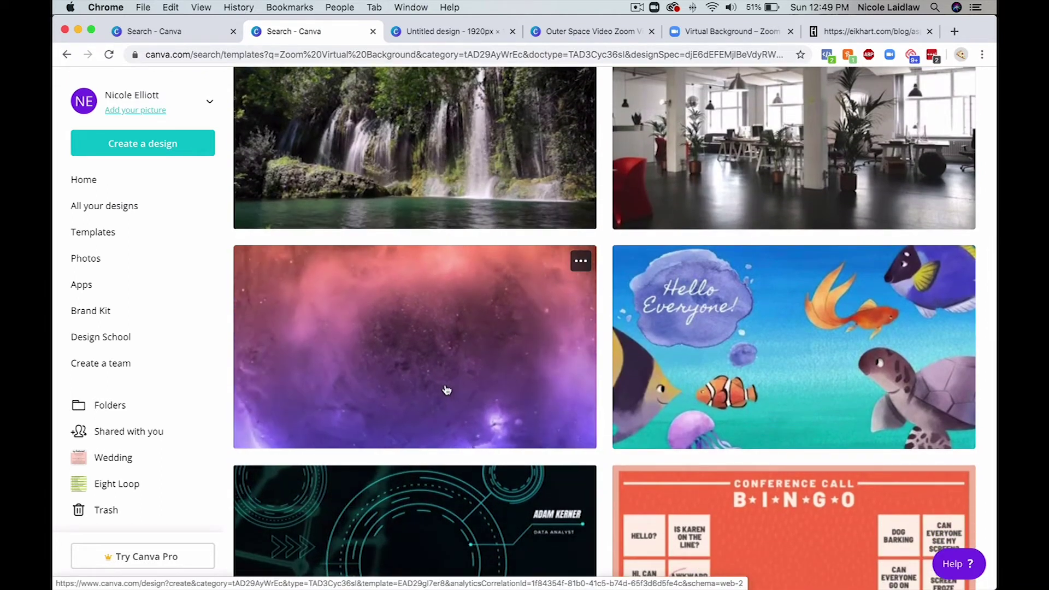
{"action": "scroll", "coordinate": [446, 390], "scroll_direction": "down", "scroll_amount": 3}
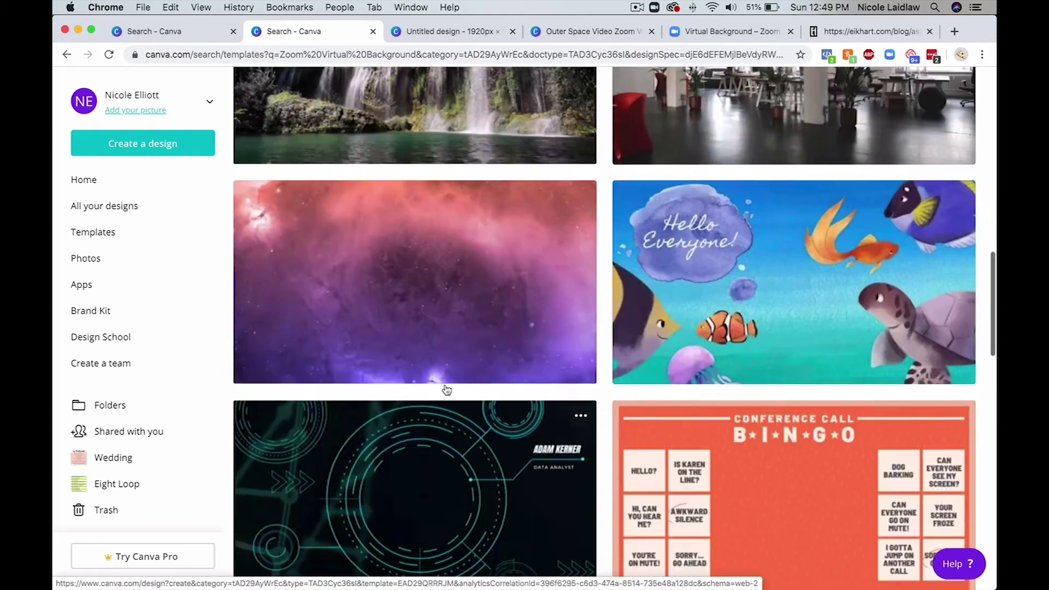
{"action": "scroll", "coordinate": [446, 389], "scroll_direction": "up", "scroll_amount": 20}
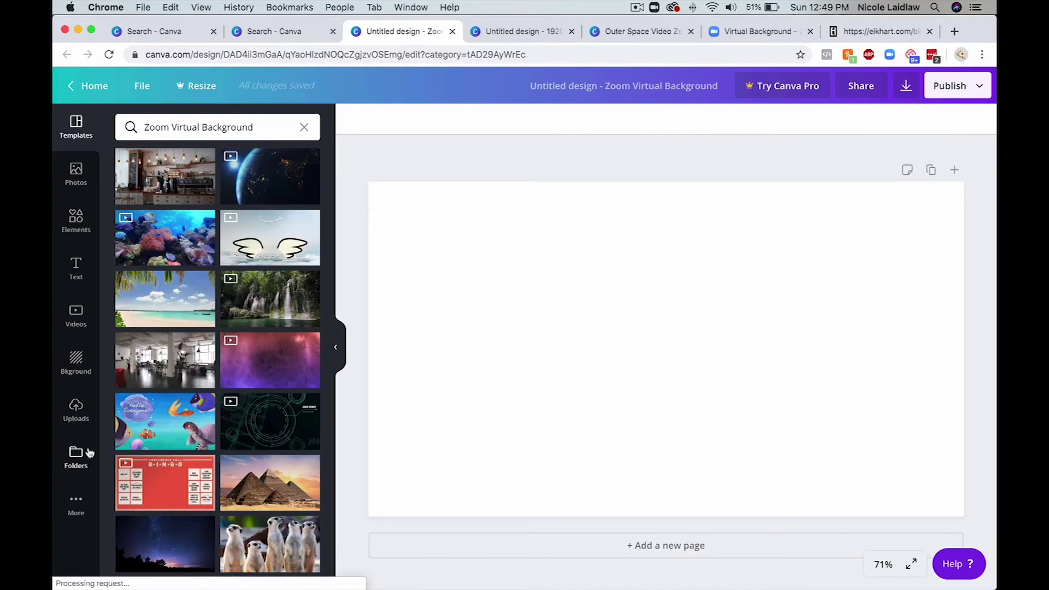
Step: Place the uploaded "Digital Marketers Quiz Night" image on the blank page and shift it left of the page's centre
{"action": "left_click", "coordinate": [75, 413]}
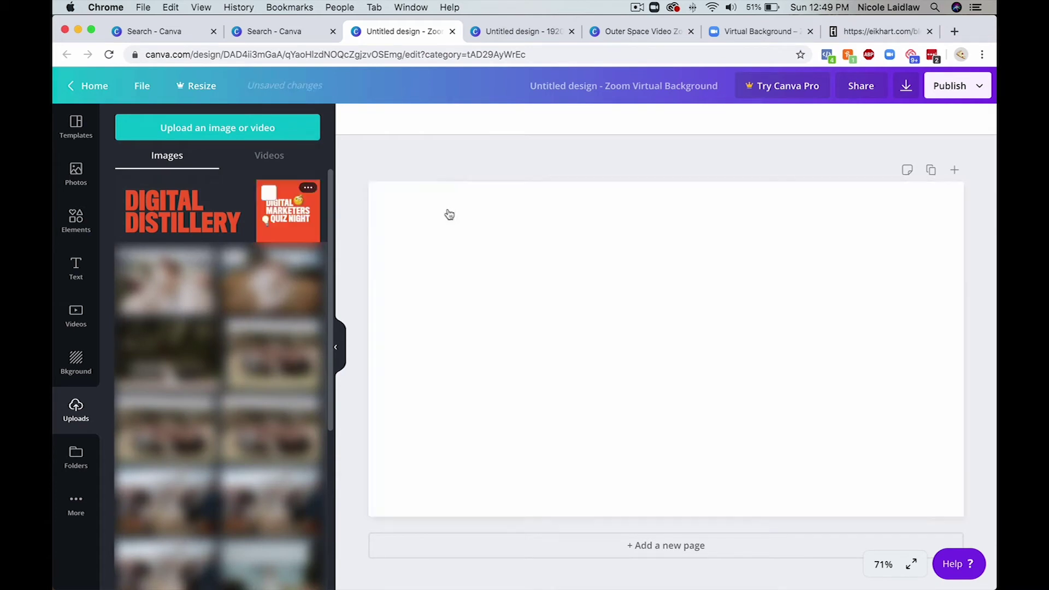
{"action": "left_click_drag", "start_coordinate": [449, 214], "coordinate": [623, 280]}
{"action": "key", "text": "Delete"}
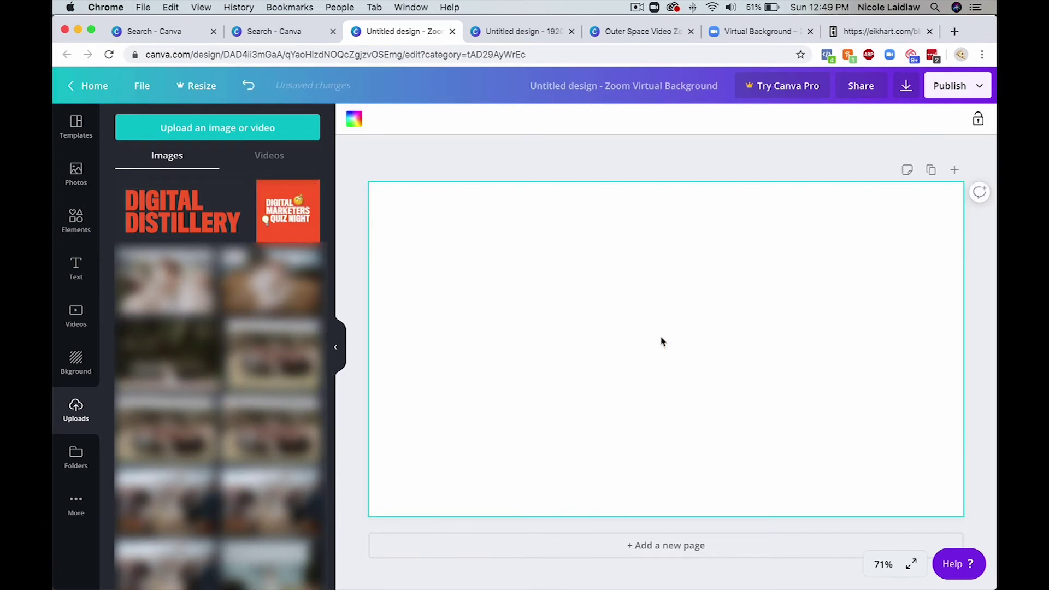
{"action": "left_click_drag", "start_coordinate": [316, 225], "coordinate": [676, 307]}
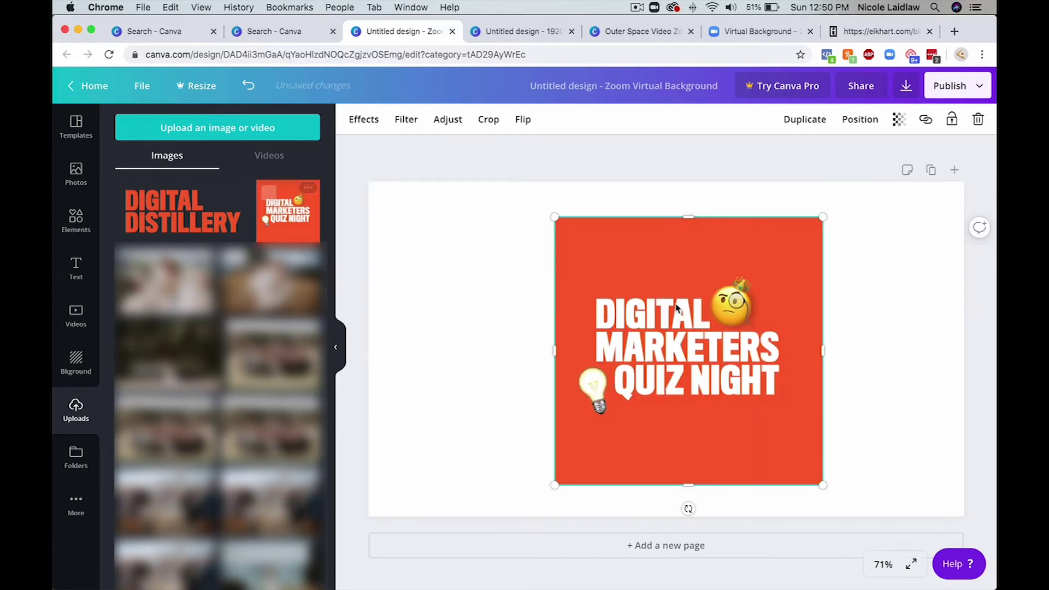
{"action": "left_click_drag", "start_coordinate": [698, 361], "coordinate": [657, 390]}
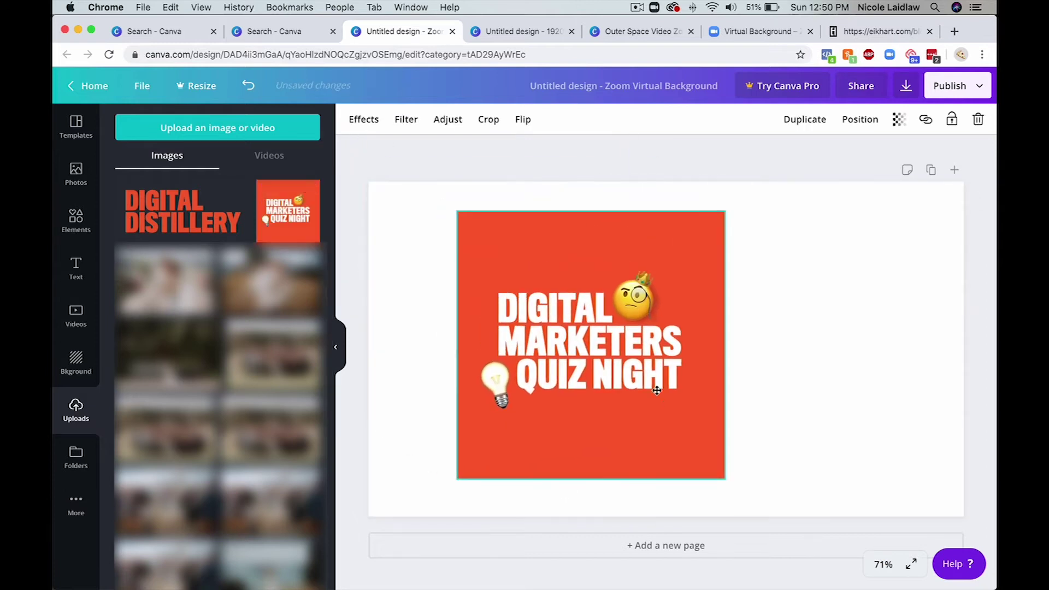
Step: Crop the Quiz Night image closely around its lettering, scale it down, and place it near the page's upper-left corner
{"action": "left_click", "coordinate": [487, 120]}
{"action": "left_click_drag", "start_coordinate": [732, 211], "coordinate": [736, 257]}
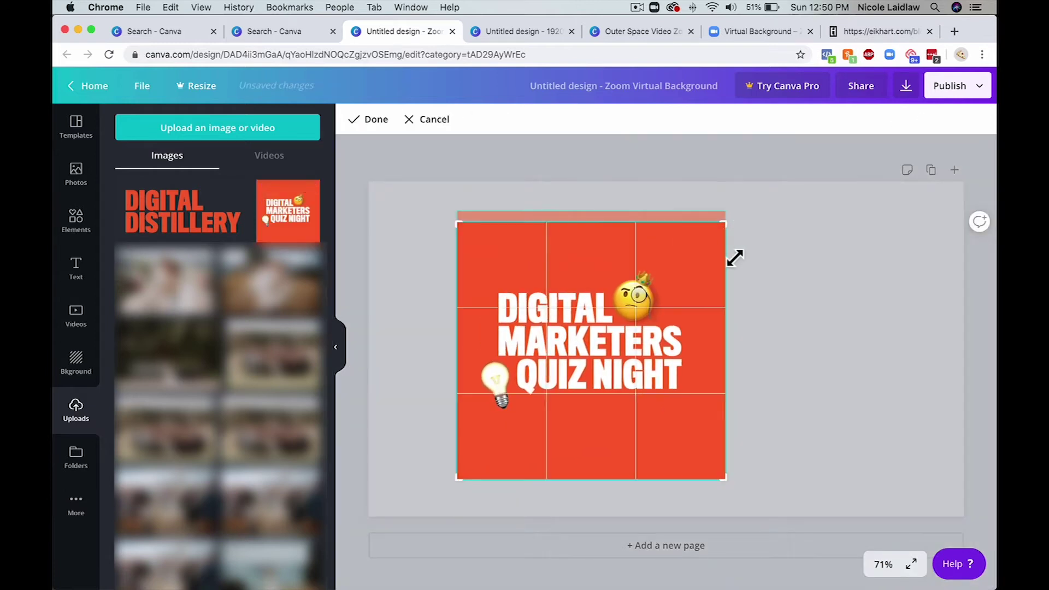
{"action": "left_click", "coordinate": [735, 257]}
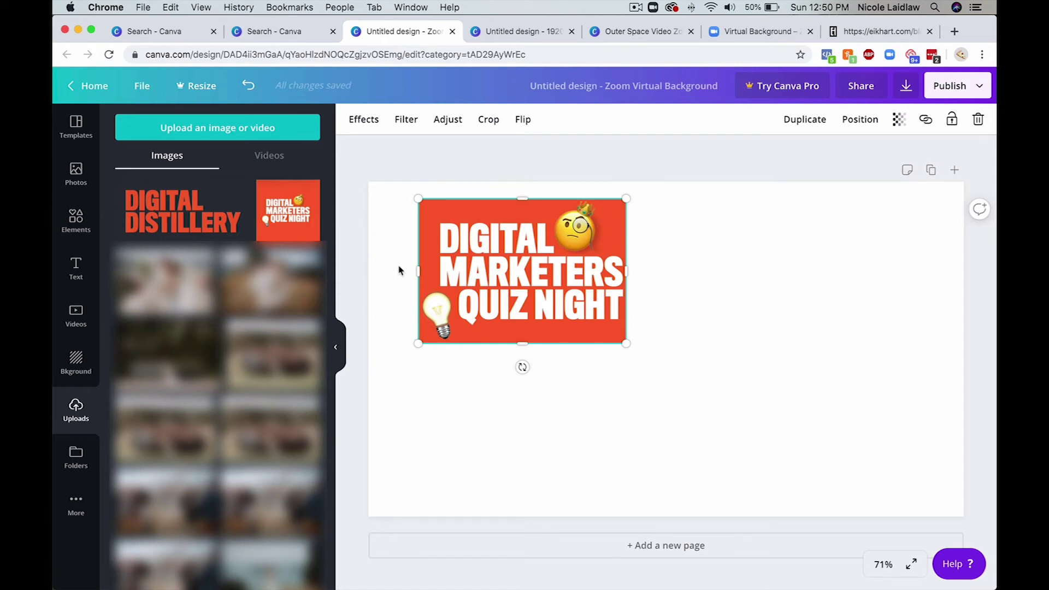
{"action": "left_click_drag", "start_coordinate": [470, 266], "coordinate": [420, 250]}
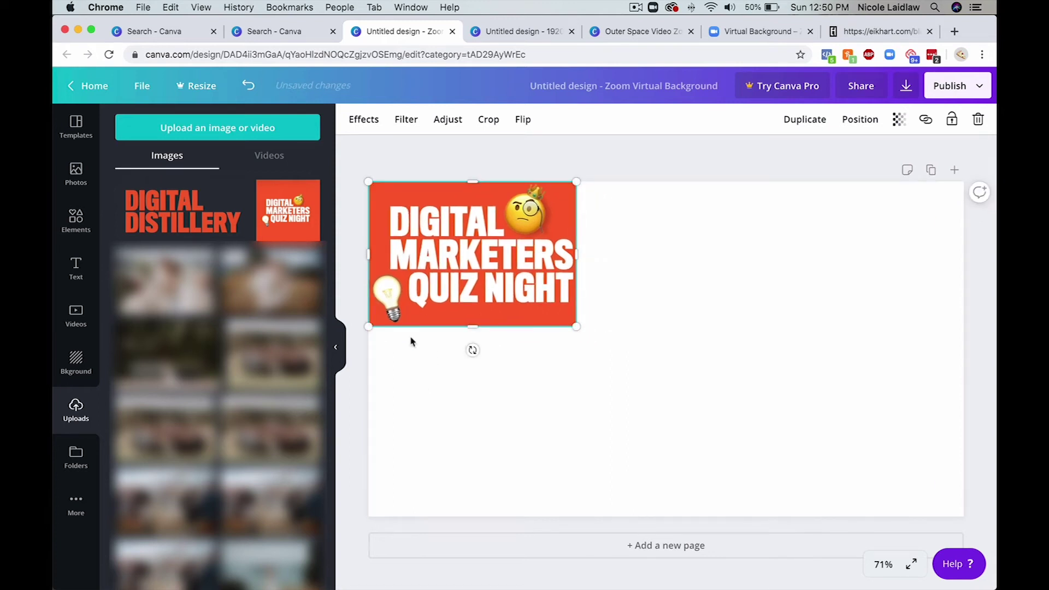
{"action": "left_click_drag", "start_coordinate": [517, 301], "coordinate": [552, 303]}
{"action": "left_click_drag", "start_coordinate": [629, 332], "coordinate": [565, 274]}
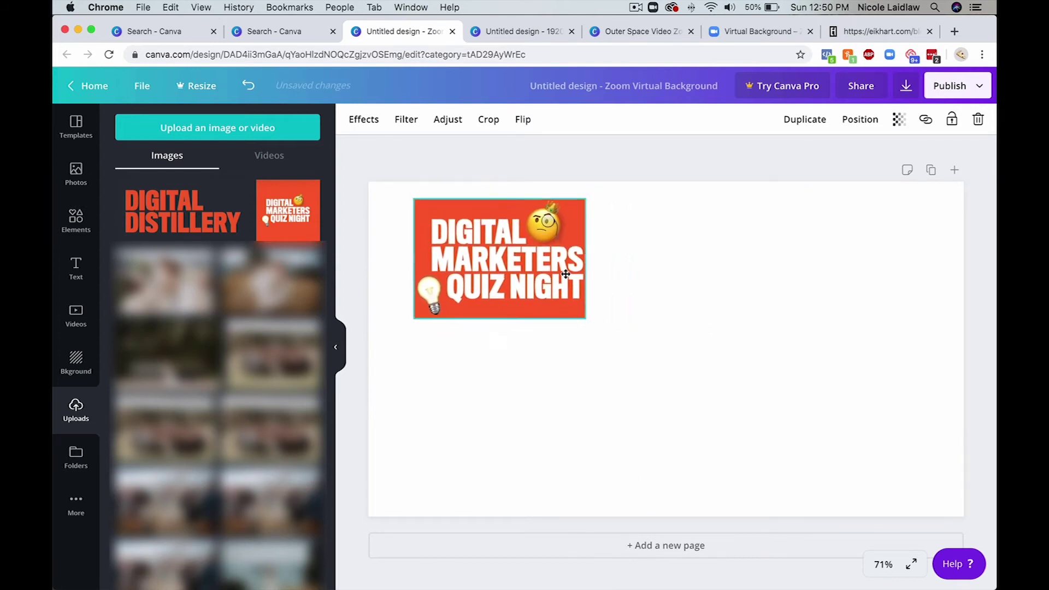
Step: Add the uploaded "Digital Distillery" logo, shrink it to about the Quiz Night image's width, and align it below that image
{"action": "left_click", "coordinate": [681, 292]}
{"action": "left_click_drag", "start_coordinate": [192, 233], "coordinate": [585, 468]}
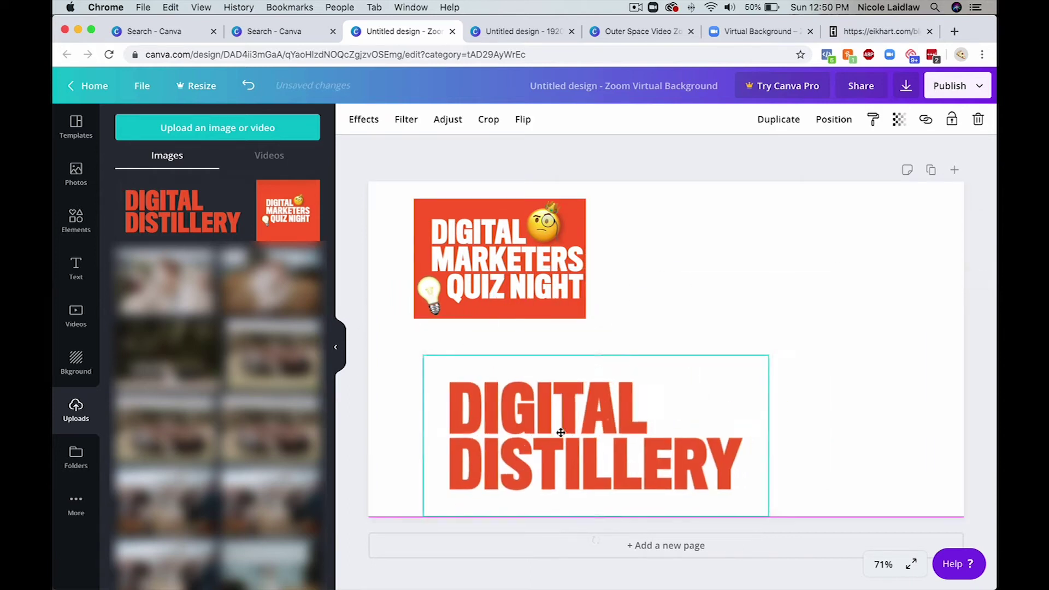
{"action": "left_click_drag", "start_coordinate": [763, 362], "coordinate": [613, 421]}
{"action": "left_click_drag", "start_coordinate": [571, 452], "coordinate": [523, 450]}
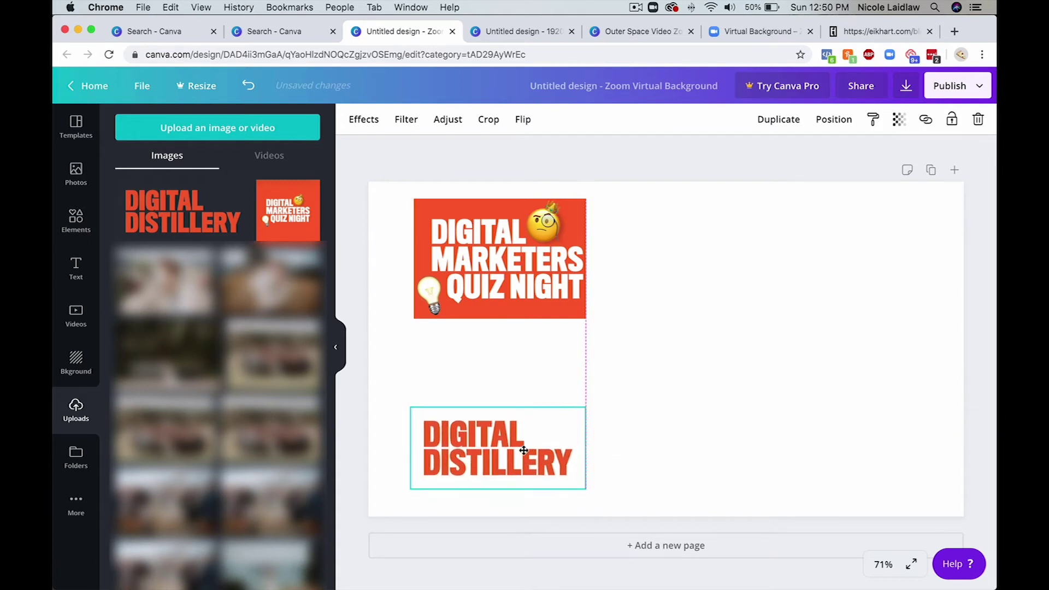
Step: Darken the Digital Distillery logo to black with the image adjustments
{"action": "left_click", "coordinate": [406, 119]}
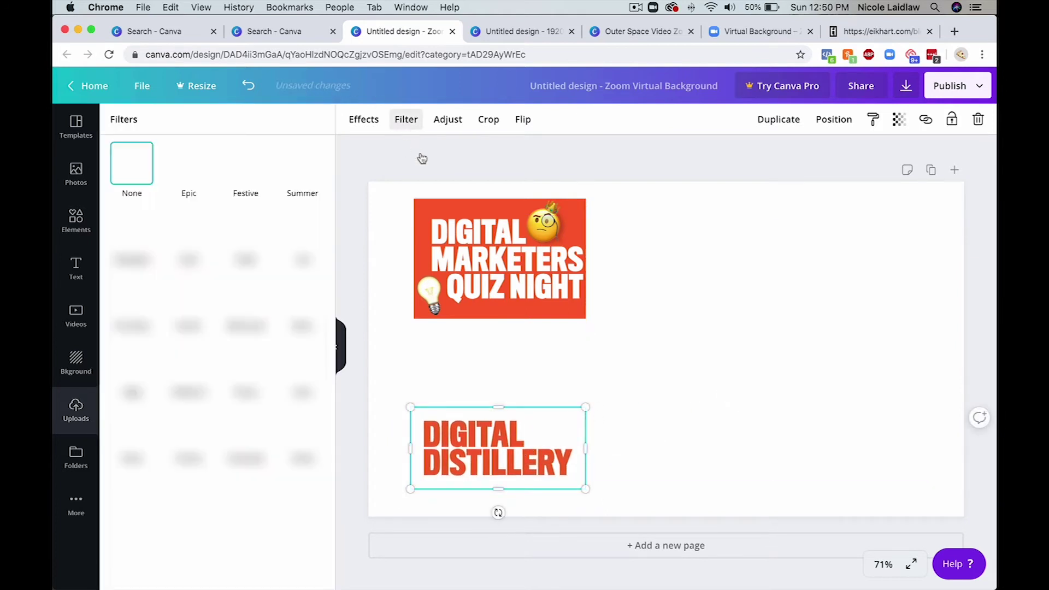
{"action": "left_click", "coordinate": [448, 119]}
{"action": "left_click_drag", "start_coordinate": [229, 150], "coordinate": [156, 152]}
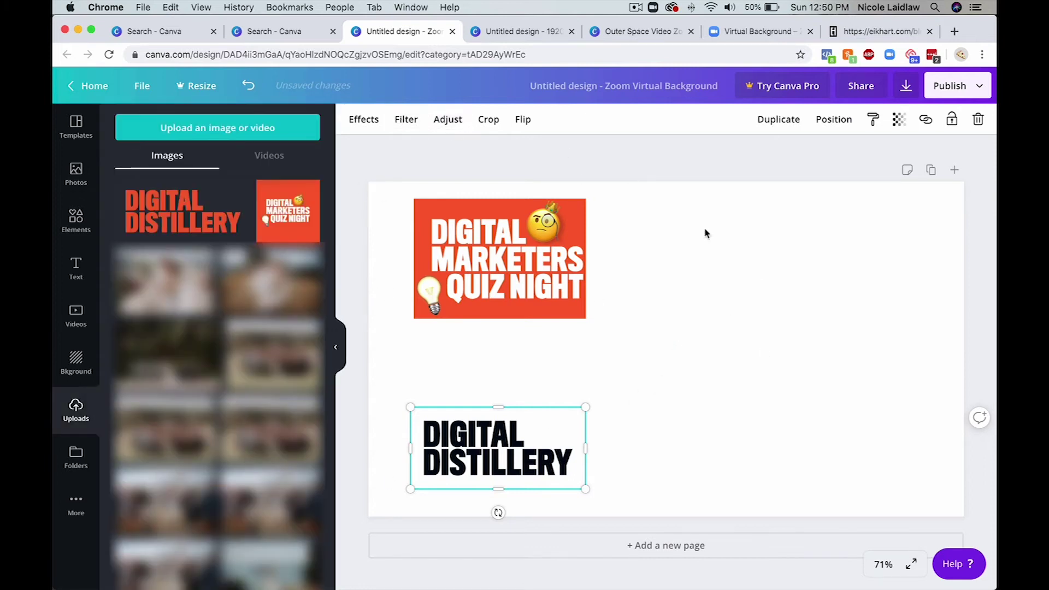
Step: Fill the page background with the orange-red photo colour from the Quiz Night image and download the design as a PNG
{"action": "left_click", "coordinate": [343, 143]}
{"action": "left_click", "coordinate": [355, 119]}
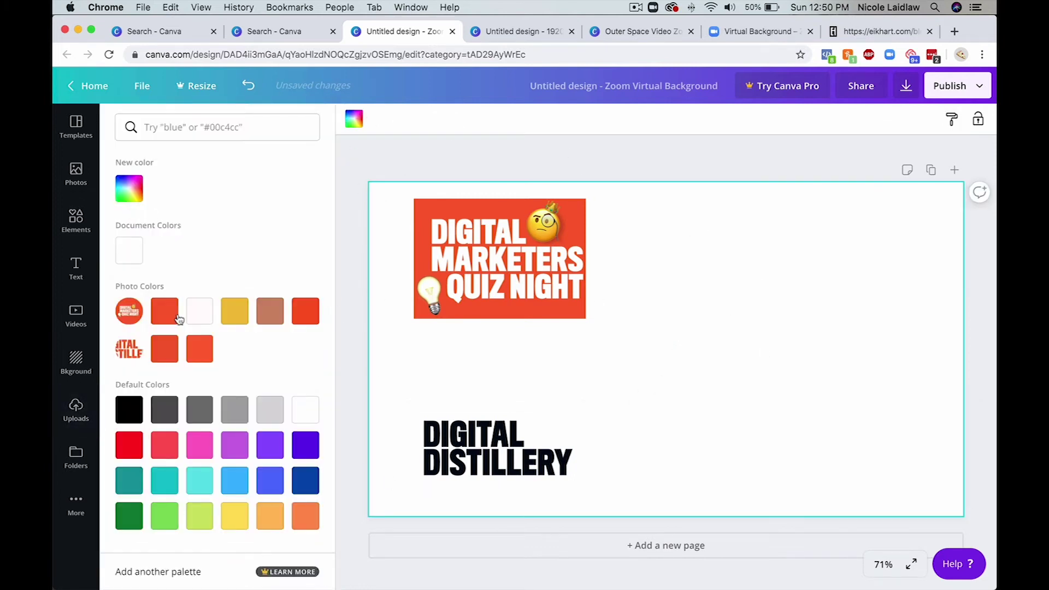
{"action": "left_click", "coordinate": [163, 312]}
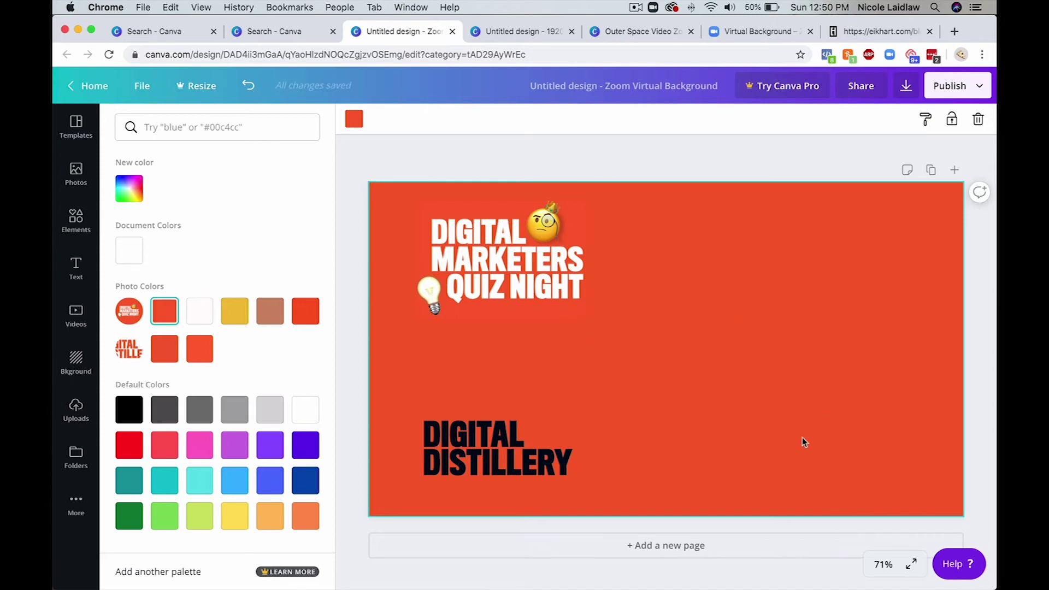
{"action": "left_click", "coordinate": [905, 86]}
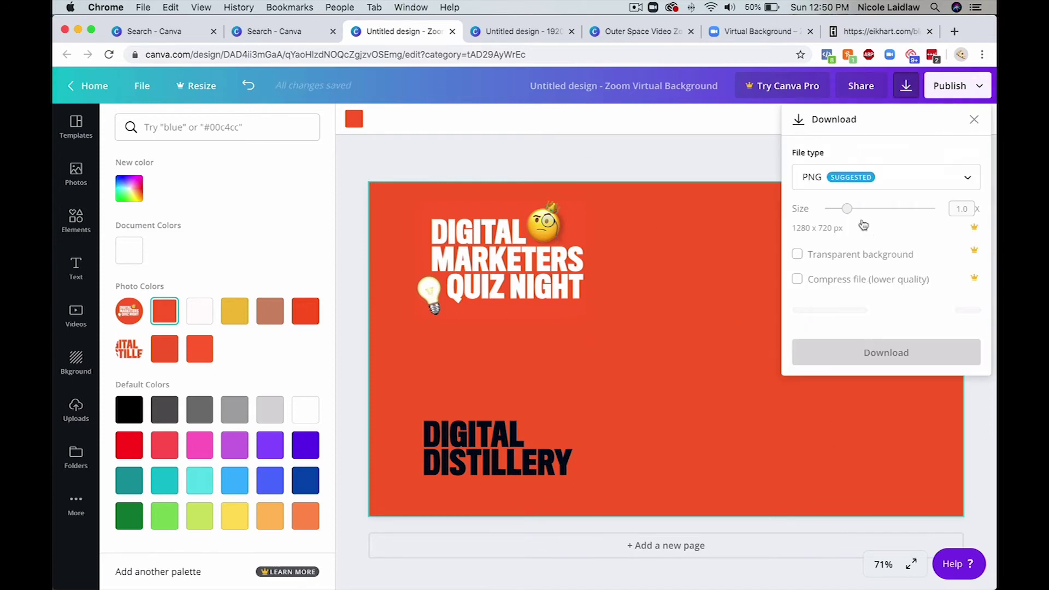
{"action": "left_click", "coordinate": [906, 321]}
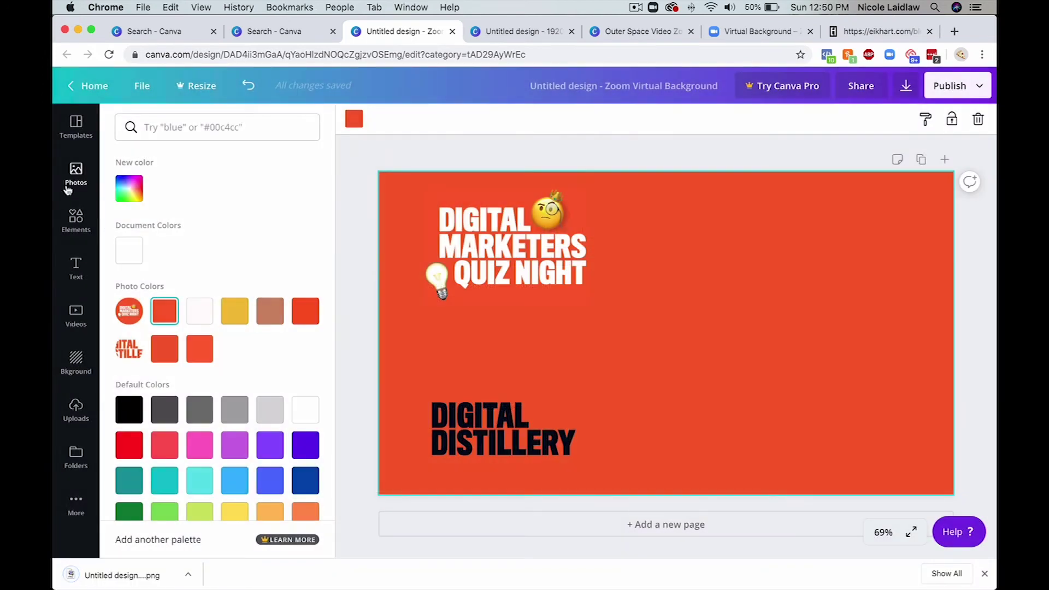
Step: Search the elements for "animated" and place the falling confetti animation over the page's upper-left area
{"action": "left_click", "coordinate": [68, 189]}
{"action": "left_click", "coordinate": [76, 221]}
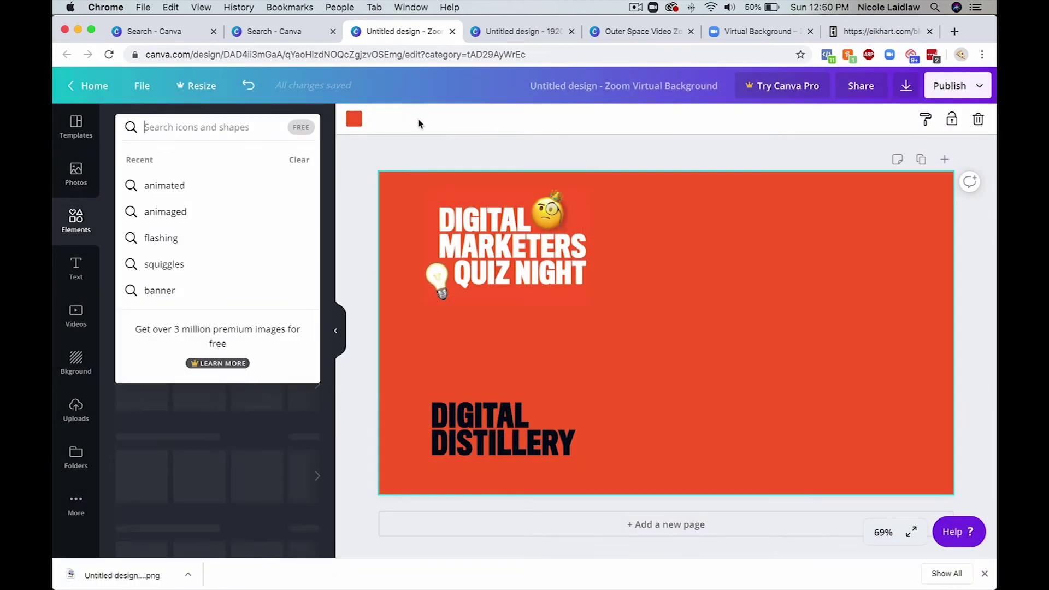
{"action": "left_click", "coordinate": [164, 186]}
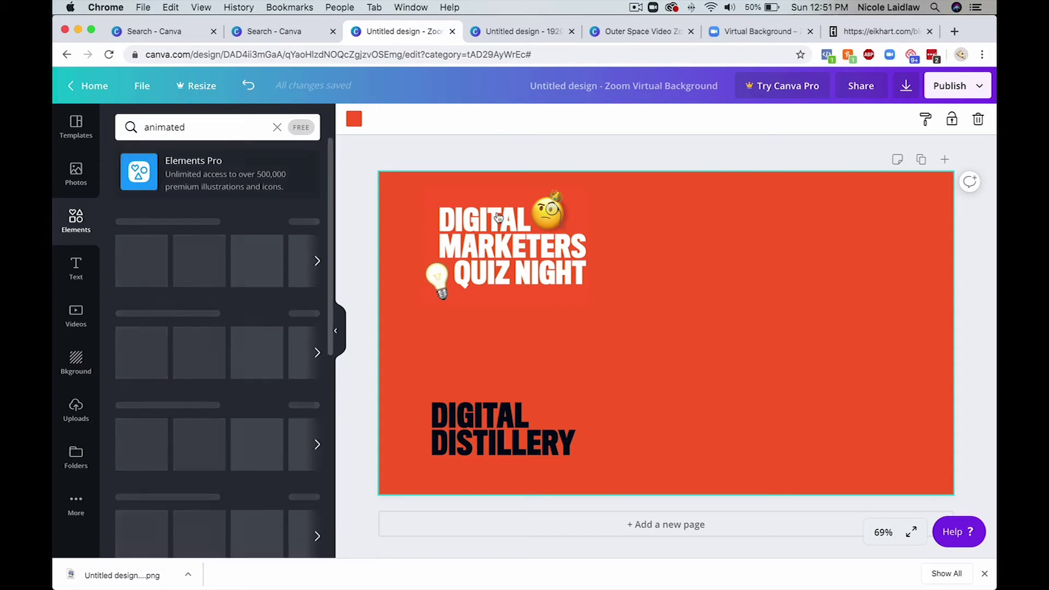
{"action": "scroll", "coordinate": [223, 382], "scroll_direction": "down", "scroll_amount": 10}
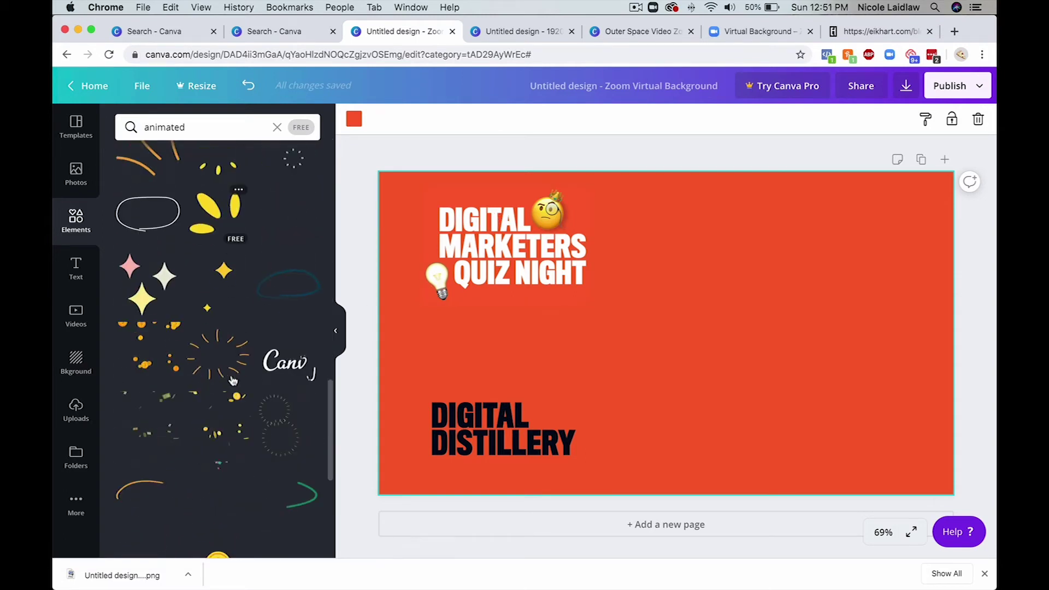
{"action": "scroll", "coordinate": [241, 476], "scroll_direction": "down", "scroll_amount": 1}
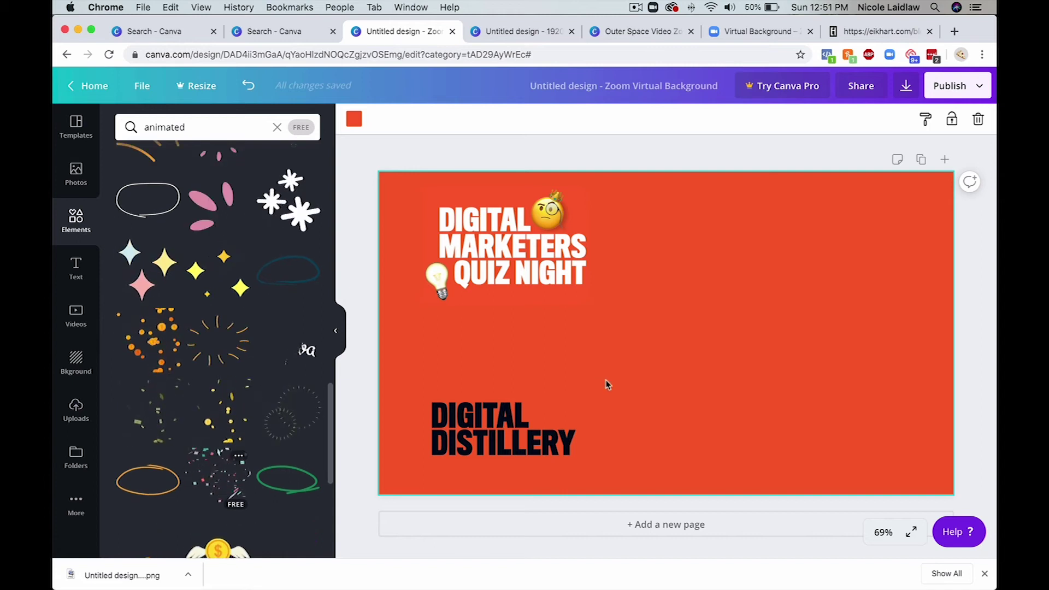
{"action": "left_click_drag", "start_coordinate": [524, 263], "coordinate": [347, 201]}
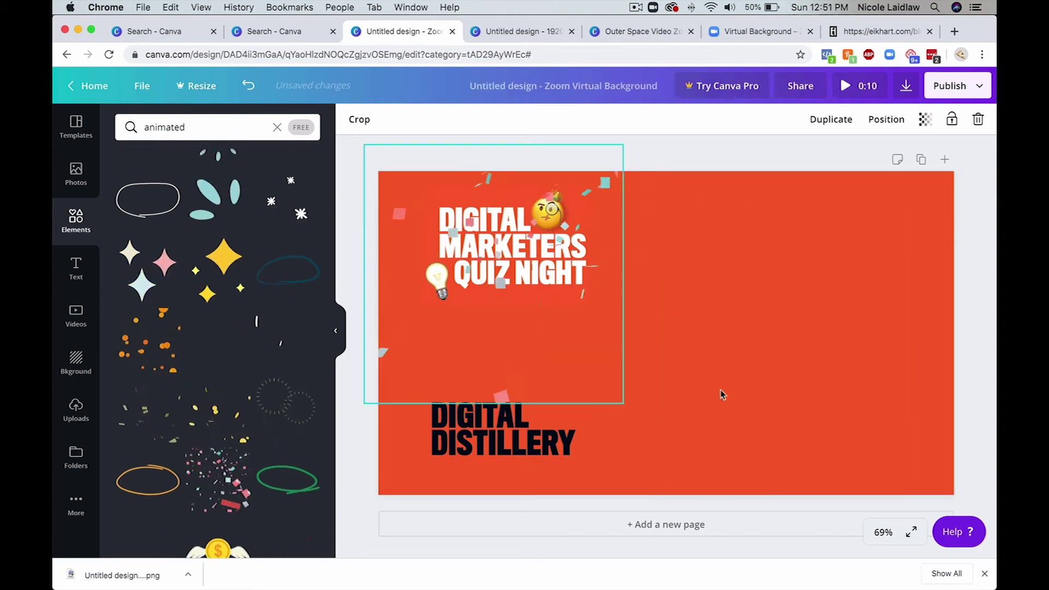
Step: Enlarge the confetti animation to cover the whole page and send it backward behind the two logos
{"action": "left_click_drag", "start_coordinate": [624, 405], "coordinate": [990, 576]}
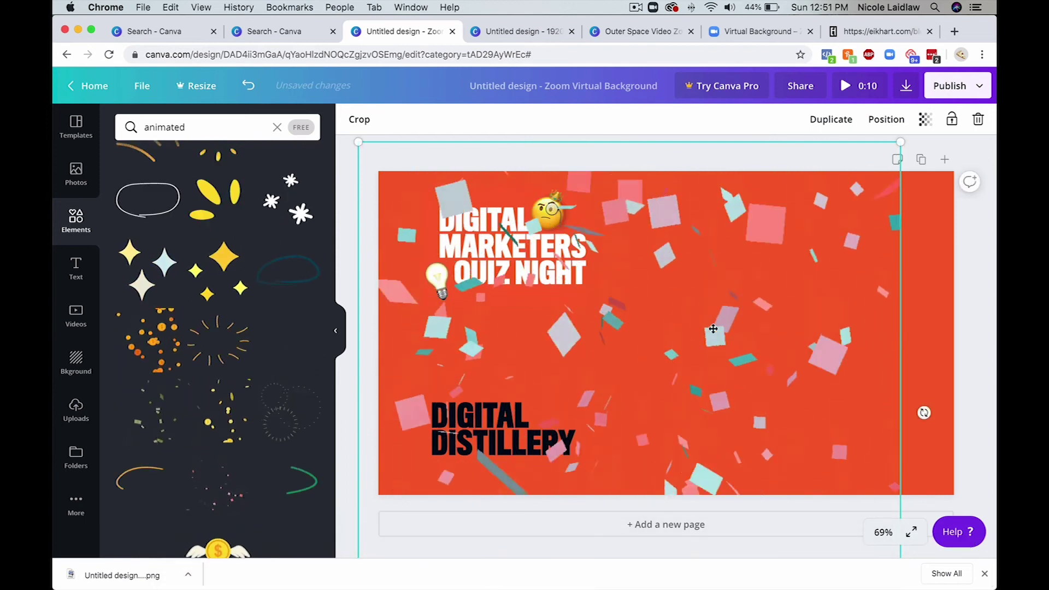
{"action": "left_click_drag", "start_coordinate": [605, 315], "coordinate": [696, 355]}
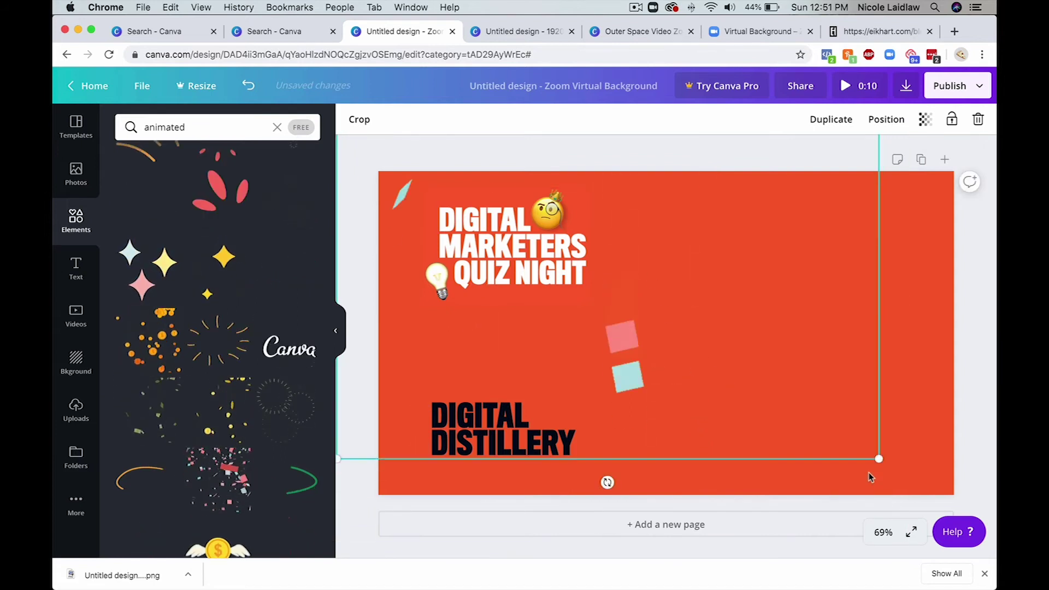
{"action": "left_click_drag", "start_coordinate": [885, 467], "coordinate": [925, 540]}
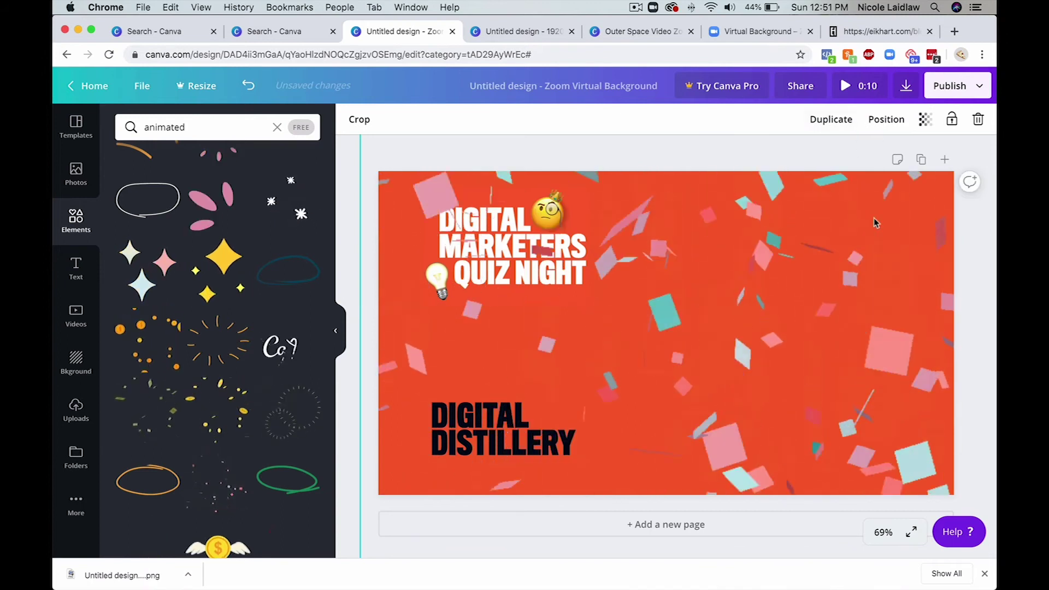
{"action": "left_click", "coordinate": [885, 120]}
{"action": "left_click", "coordinate": [831, 159]}
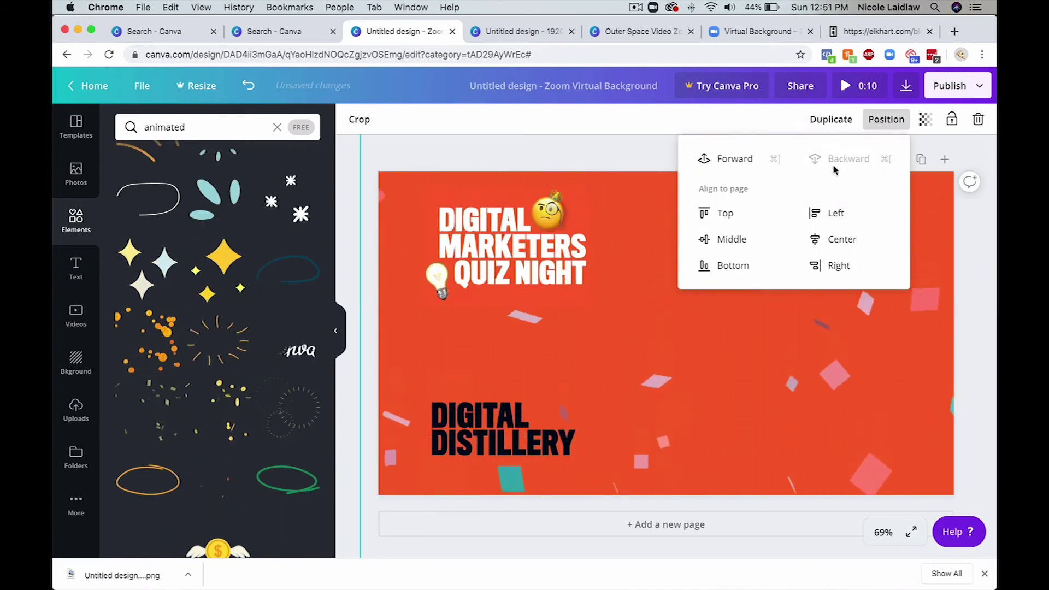
Step: Download the animated design as an MP4 video
{"action": "left_click", "coordinate": [896, 93]}
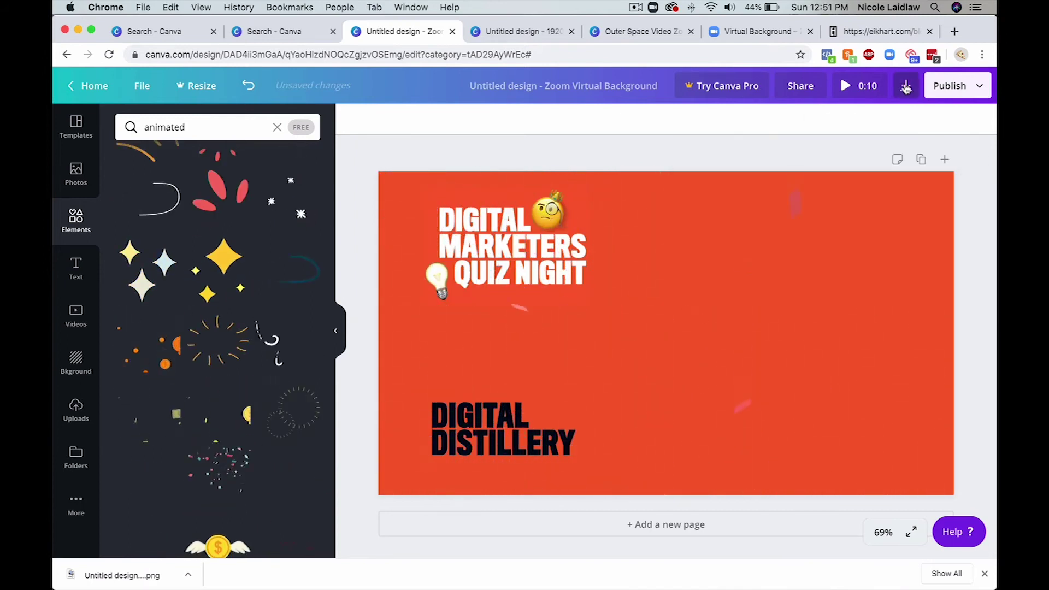
{"action": "left_click", "coordinate": [905, 87]}
{"action": "left_click", "coordinate": [898, 219]}
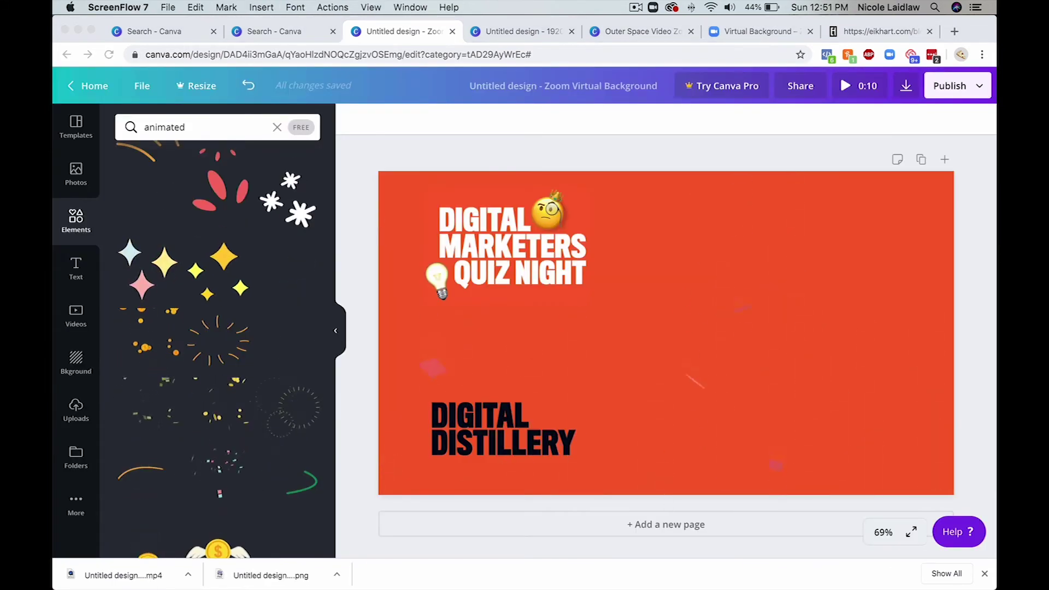
Step: Switch to the Zoom meeting, open its virtual background settings, and remove the existing orange custom background
{"action": "left_click", "coordinate": [651, 558]}
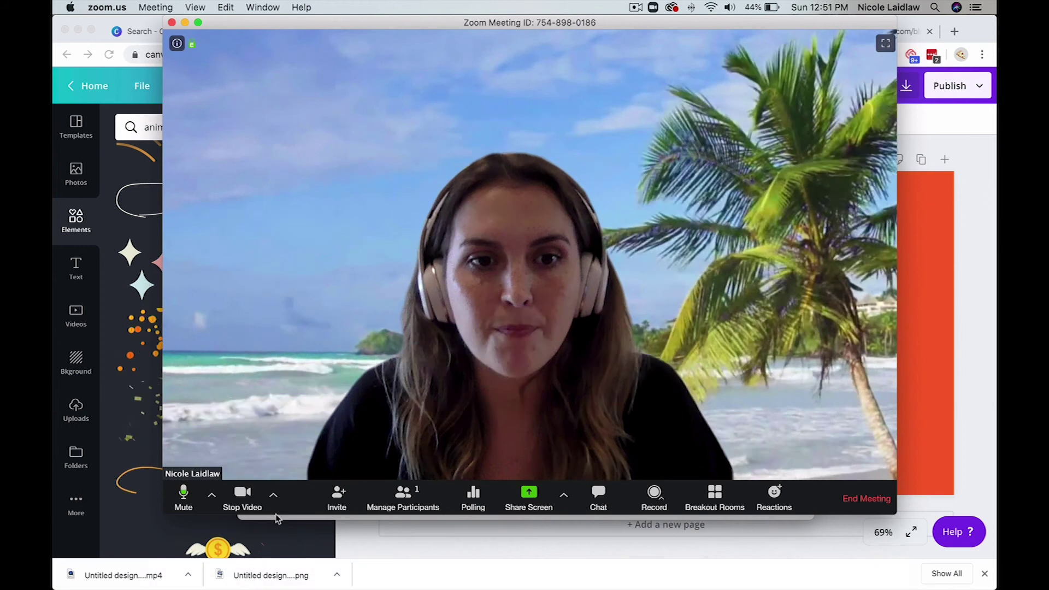
{"action": "left_click", "coordinate": [274, 495]}
{"action": "left_click", "coordinate": [366, 445]}
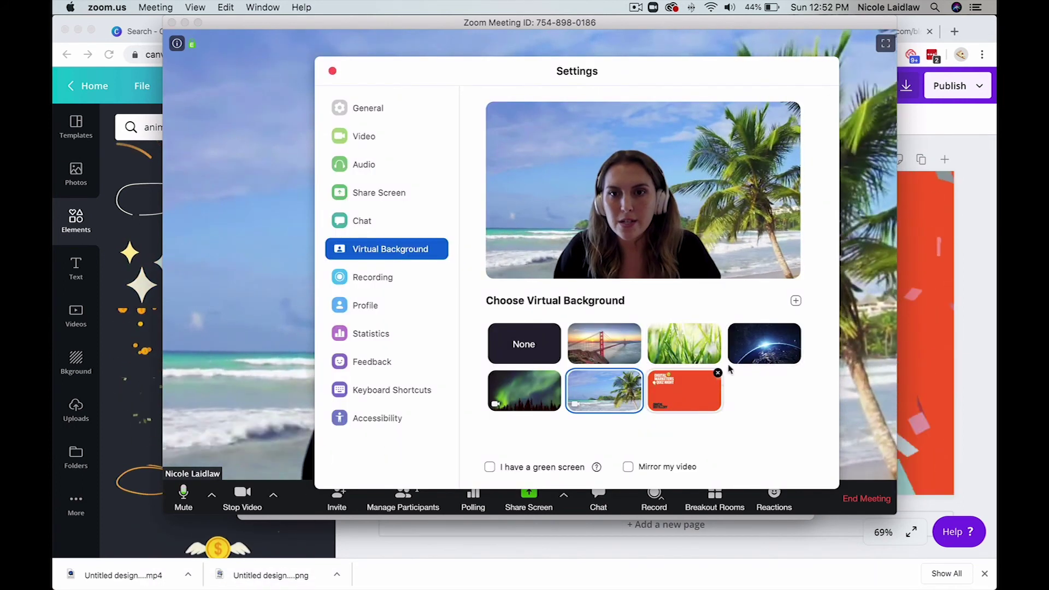
{"action": "left_click", "coordinate": [717, 372]}
Step: Add the image "Untitled design (8).png" from Downloads as a virtual background
{"action": "left_click", "coordinate": [795, 300]}
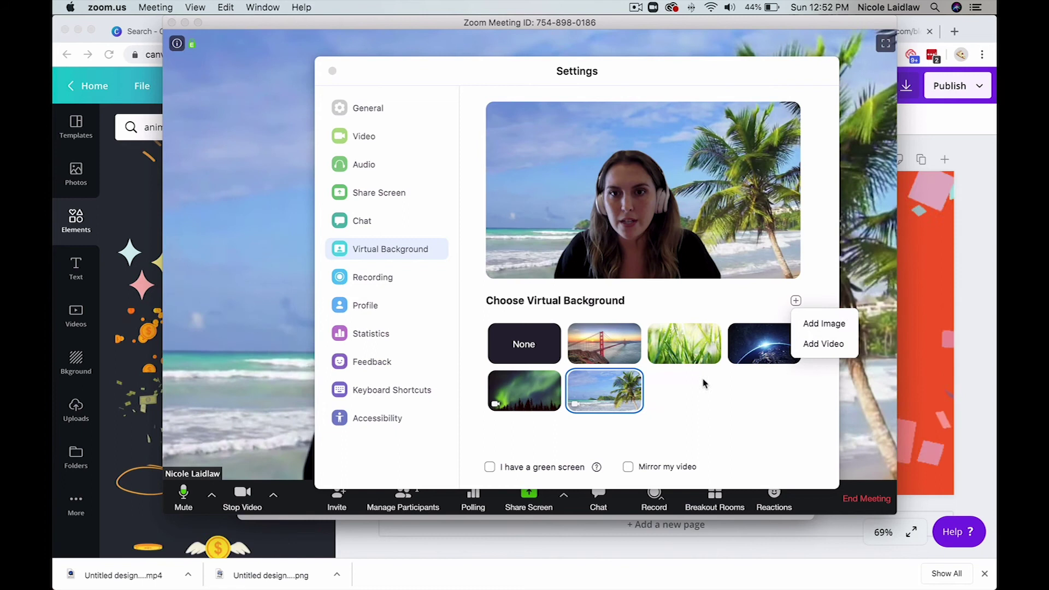
{"action": "left_click", "coordinate": [821, 327]}
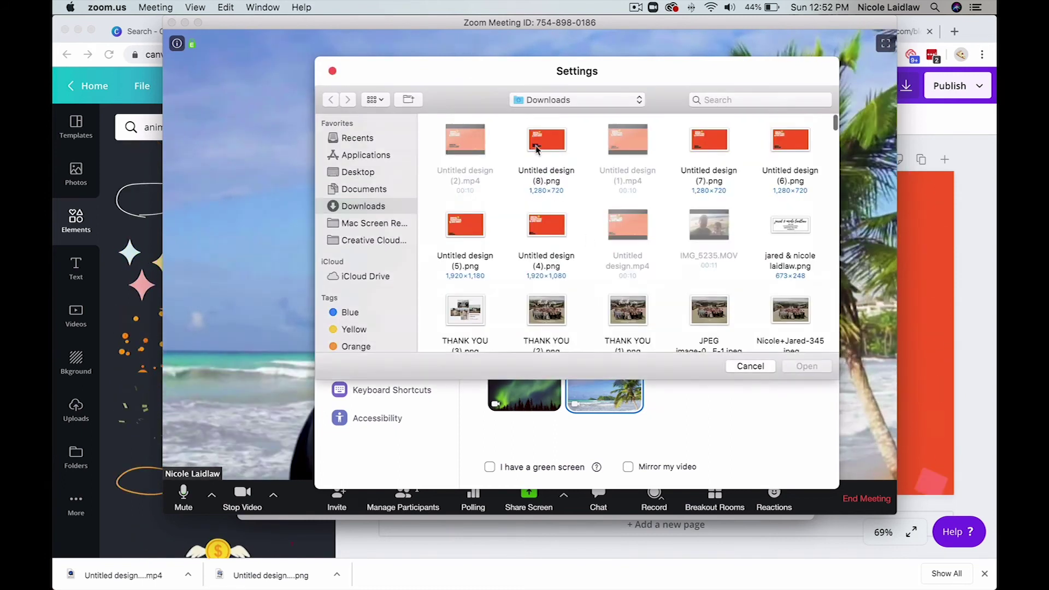
{"action": "left_click", "coordinate": [535, 148]}
{"action": "left_click", "coordinate": [806, 366]}
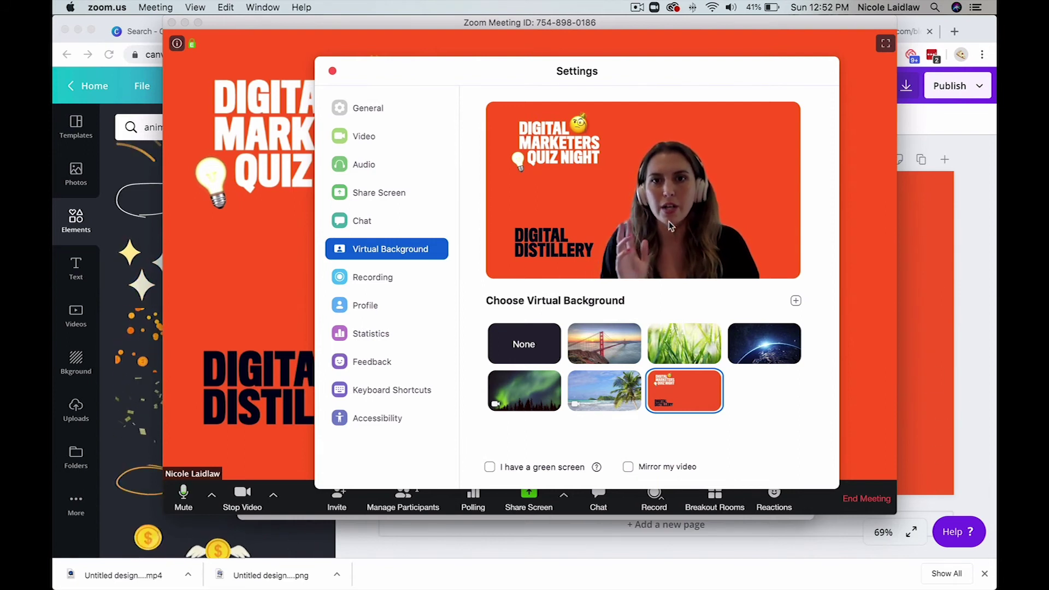
Step: Add the video "Untitled design (2).mp4" from Downloads as a virtual background and close the settings
{"action": "left_click", "coordinate": [795, 301]}
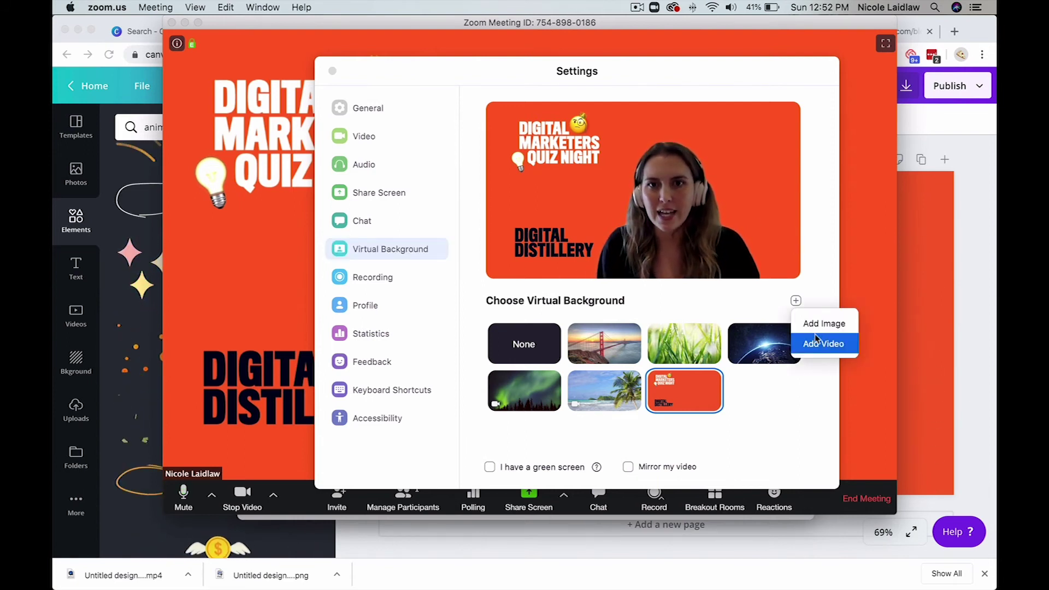
{"action": "left_click", "coordinate": [816, 342]}
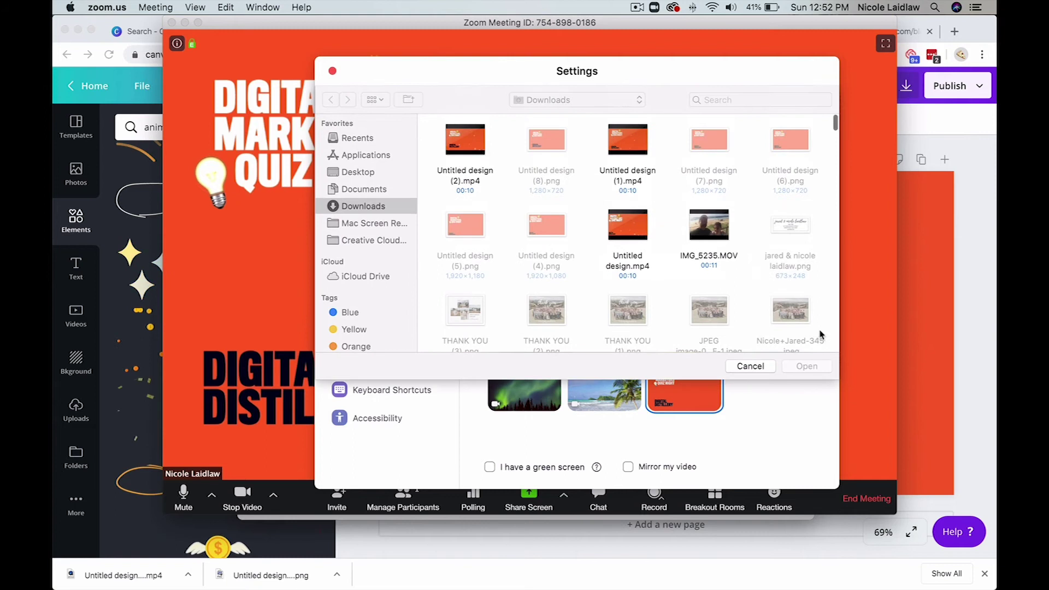
{"action": "double_click", "coordinate": [474, 146]}
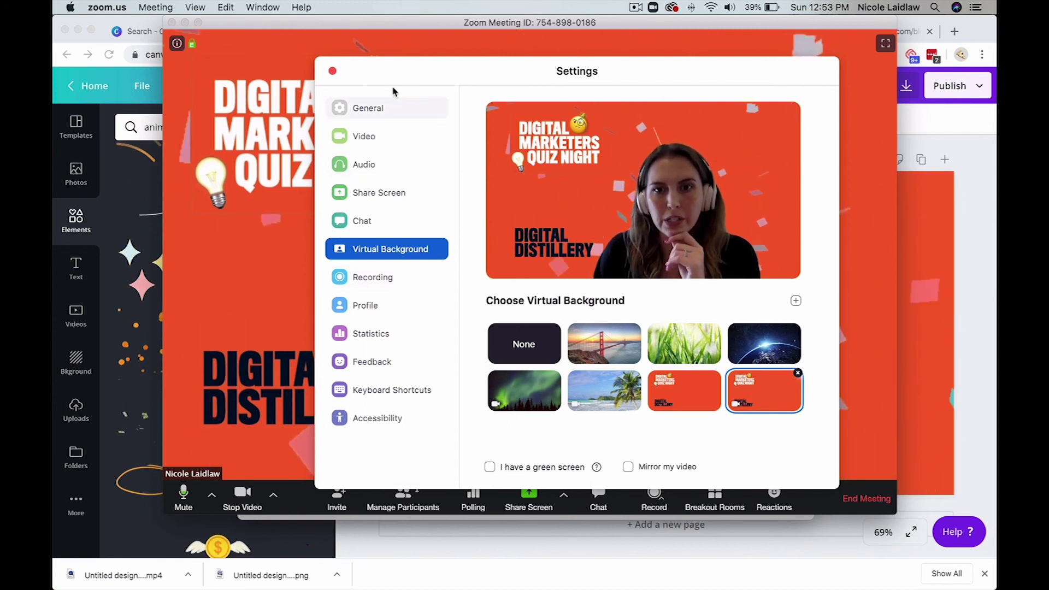
{"action": "left_click", "coordinate": [332, 70]}
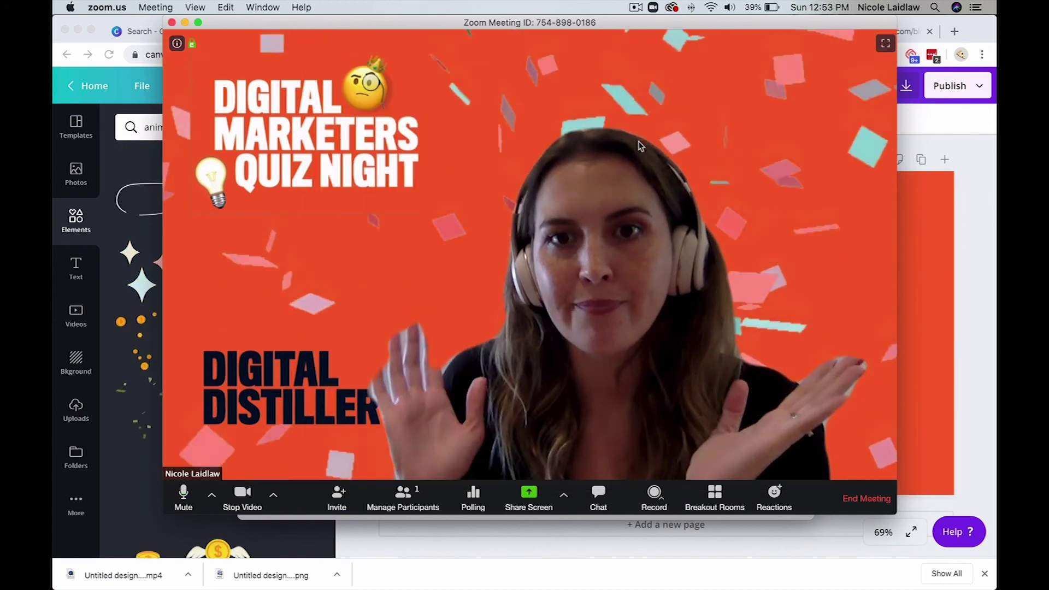